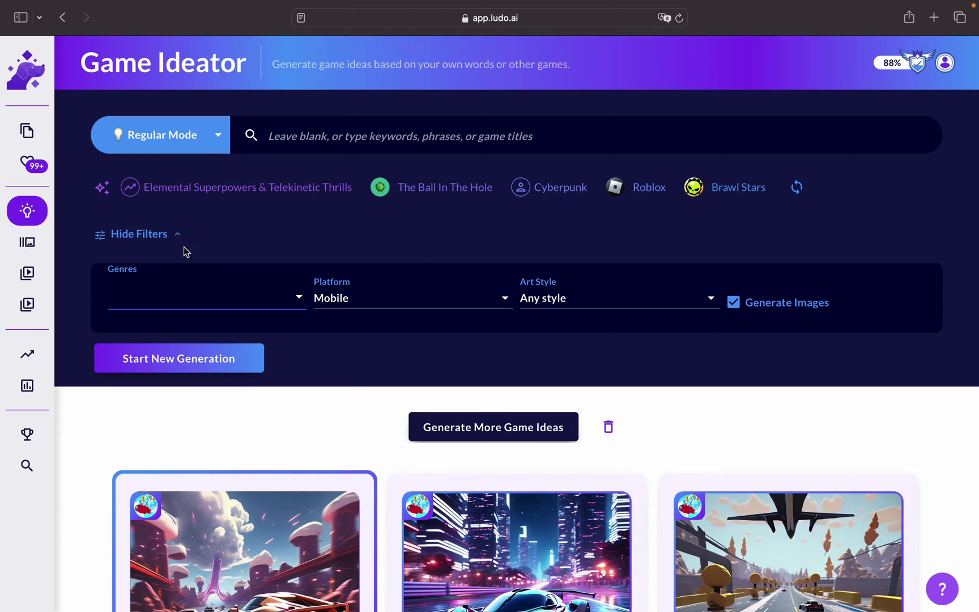
- Tick Racing under Genres, pick Desktop as the platform and Isometric as the art style
left_click(232, 307)
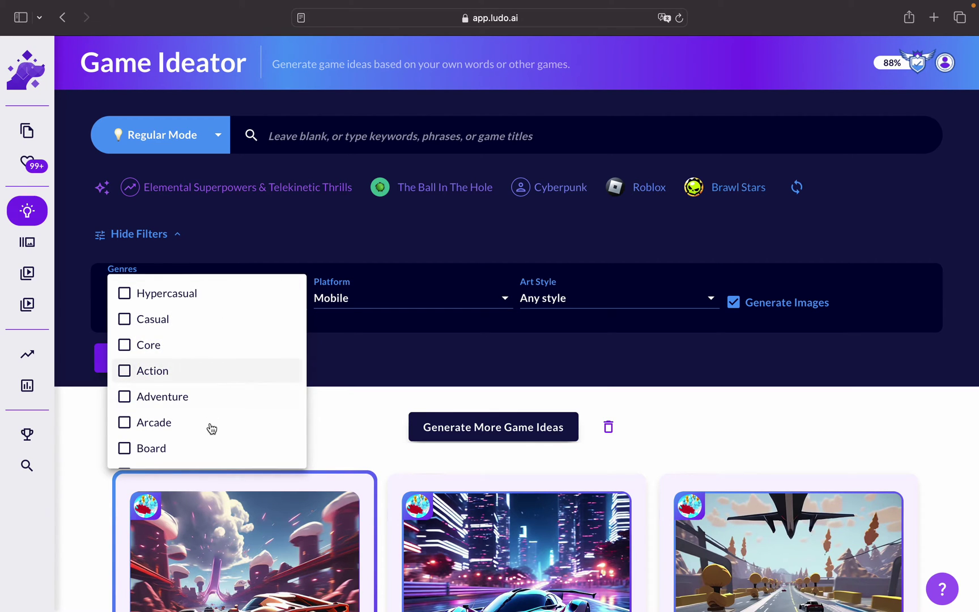
scroll(210, 448, "down", 5)
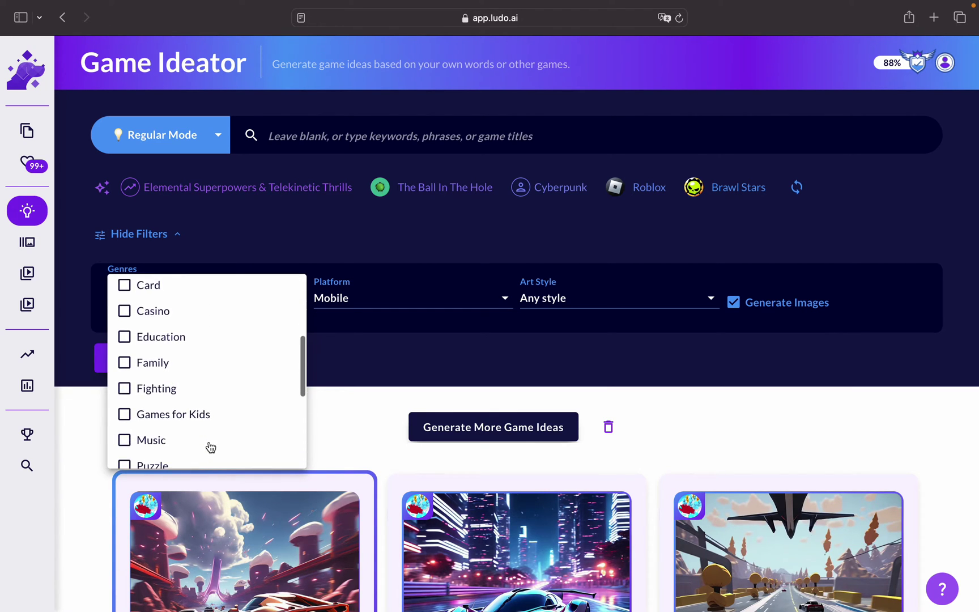
scroll(209, 447, "down", 3)
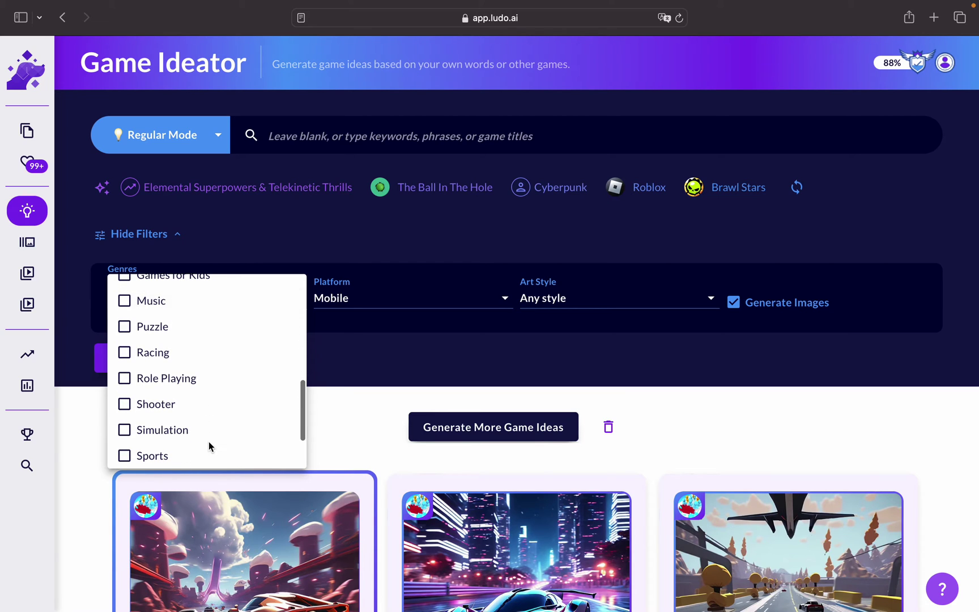
left_click(143, 355)
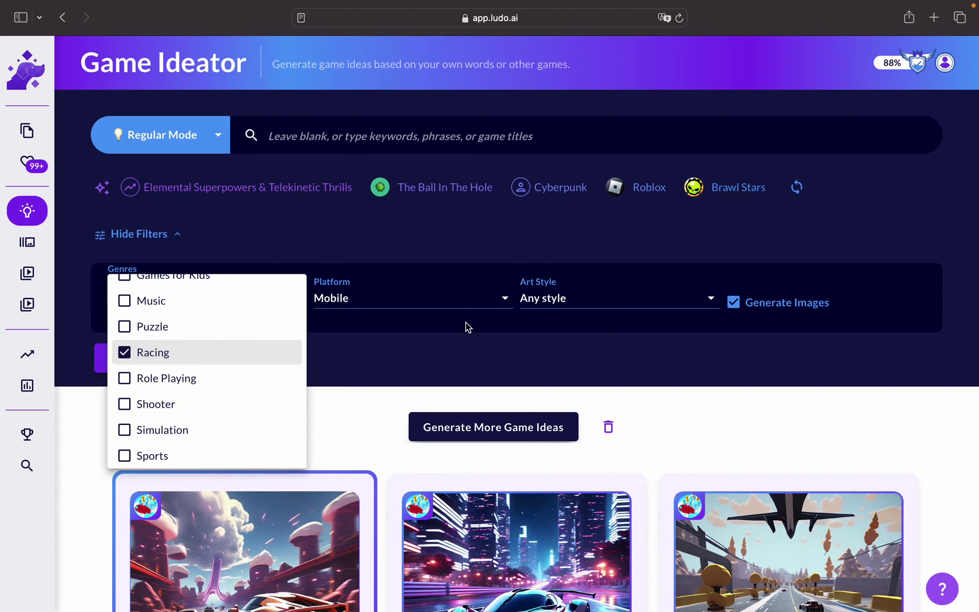
left_click(449, 299)
left_click(471, 298)
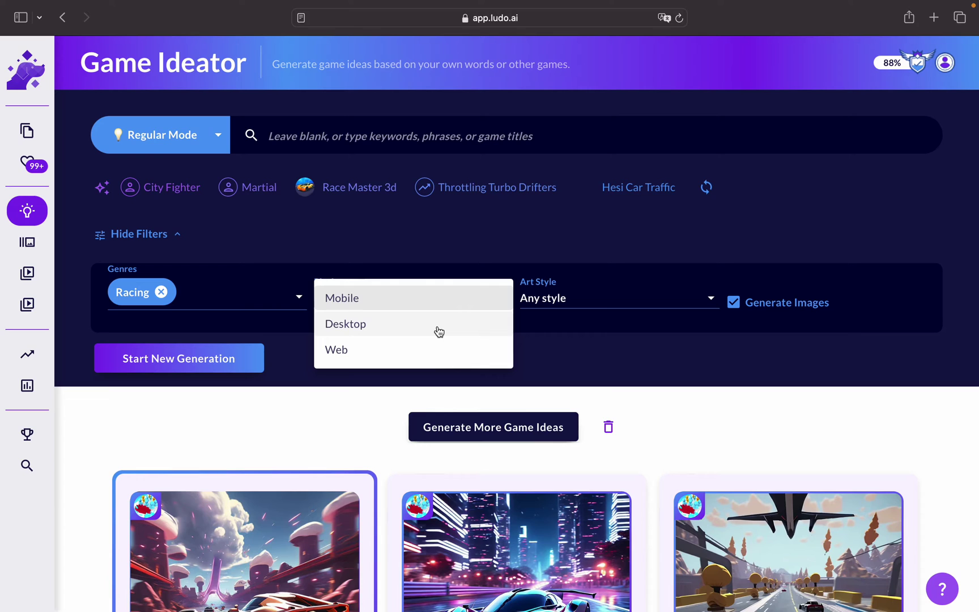
left_click(390, 332)
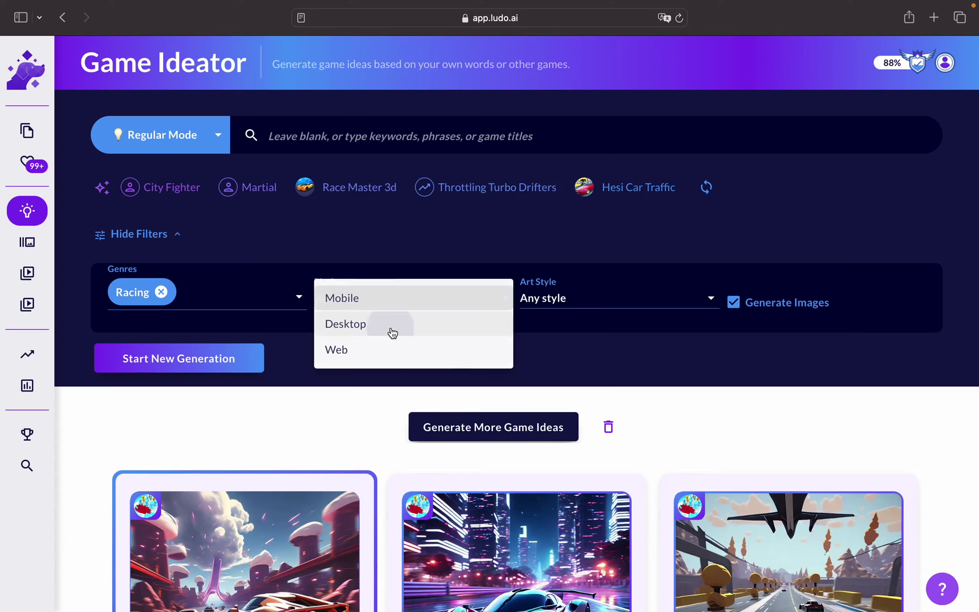
left_click(563, 302)
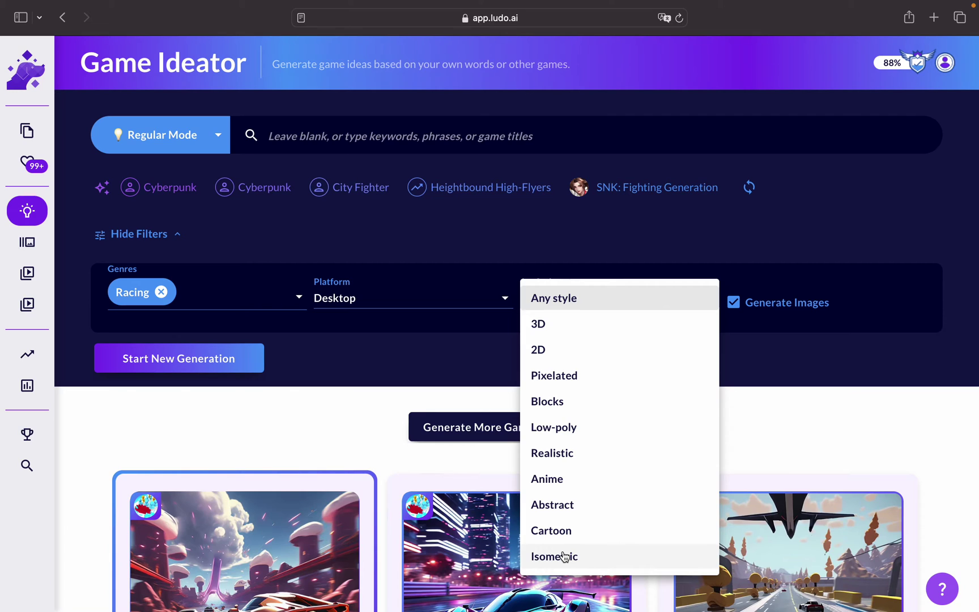
left_click(564, 556)
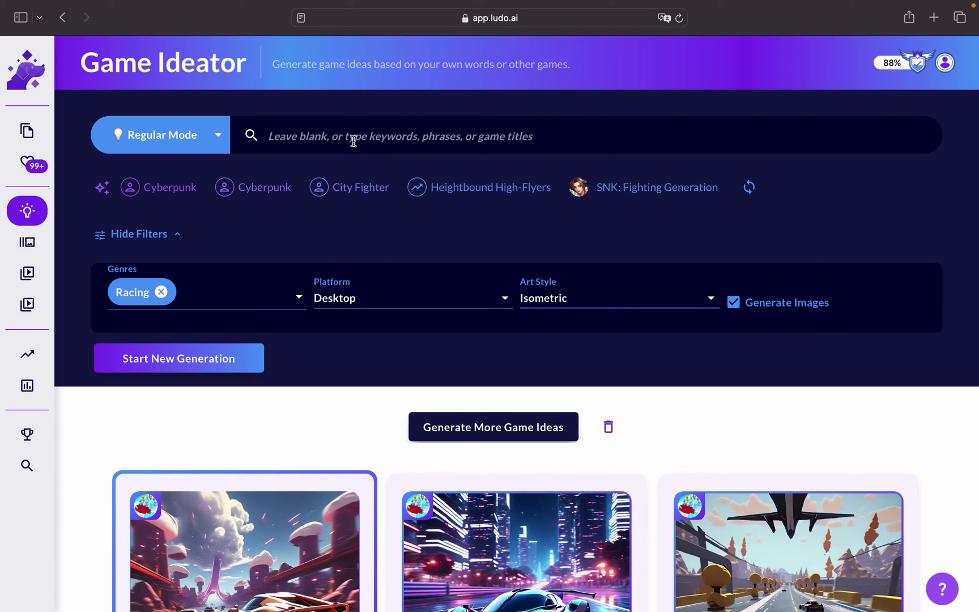
- Add Cyberpunk and 'future city' as idea keywords
left_click(298, 139)
left_click(216, 158)
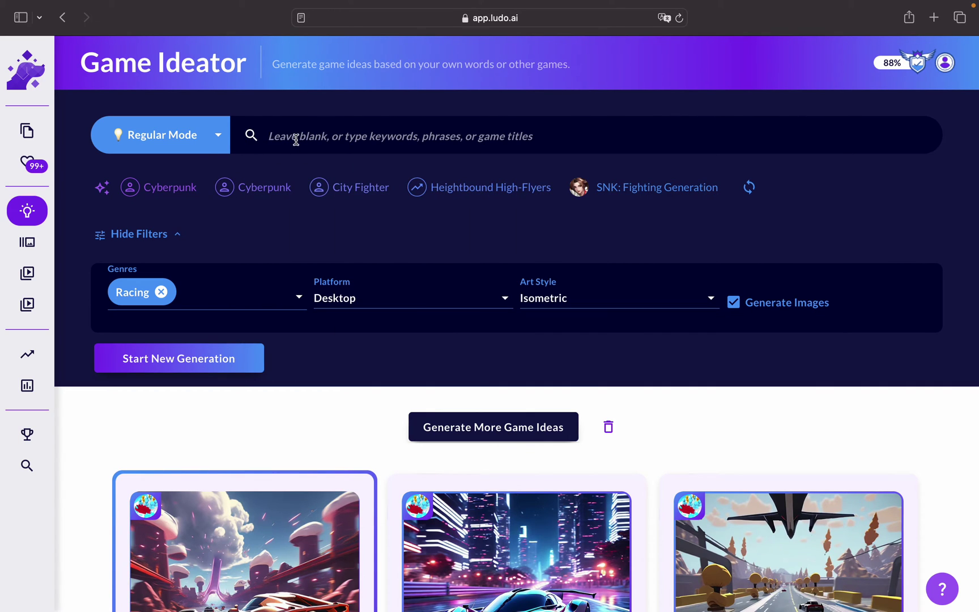
left_click(177, 193)
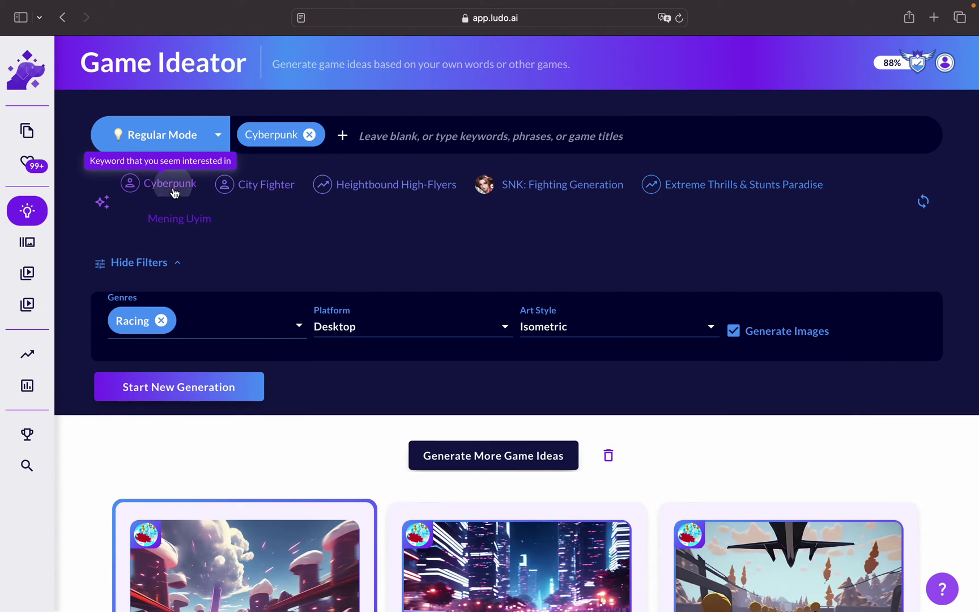
left_click(400, 135)
type("future city")
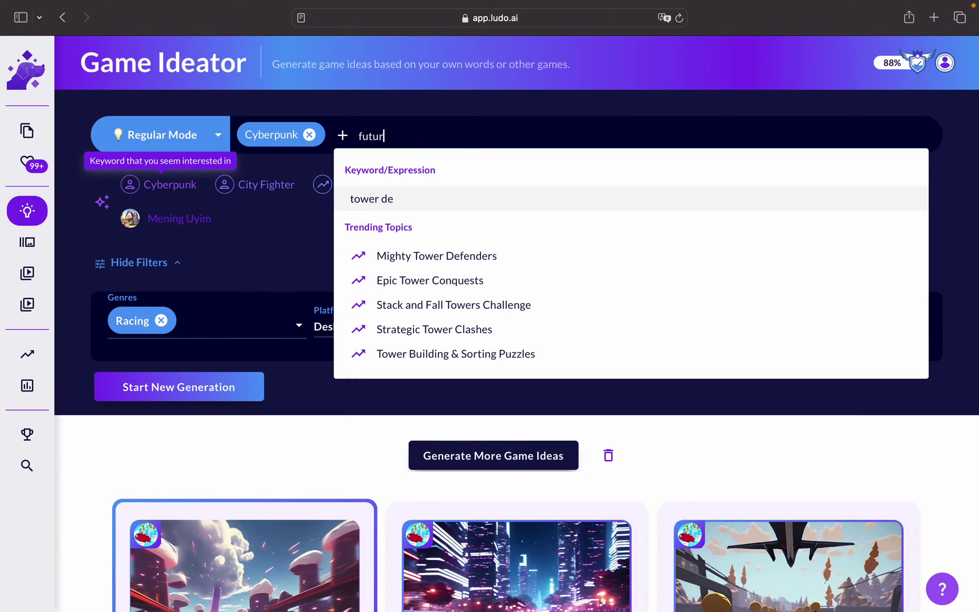
left_click(389, 197)
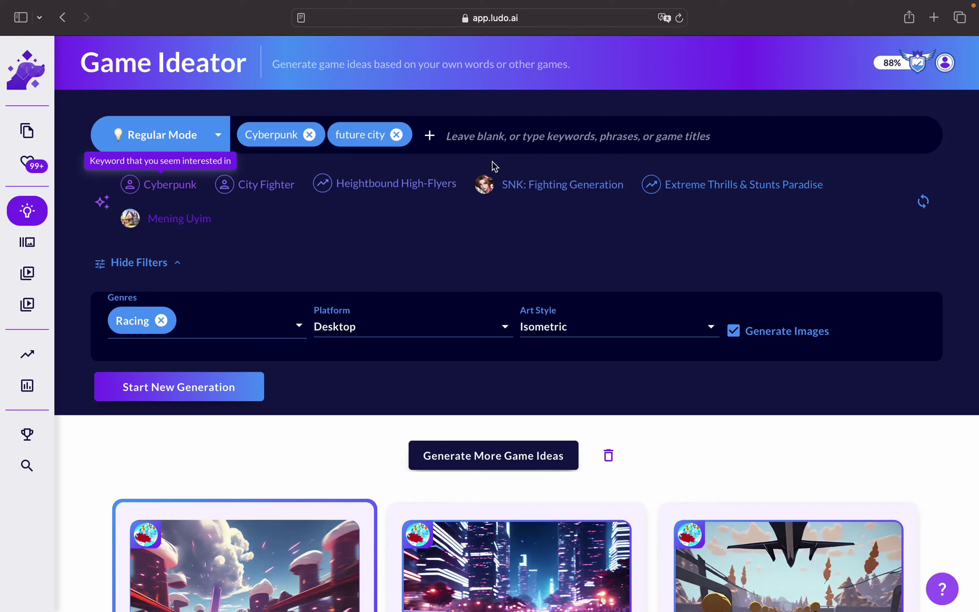
- Add 'tower defence', City Fighter and Extreme Thrills & Stunts Paradise keywords, then generate new ideas
left_click(477, 136)
type("tower")
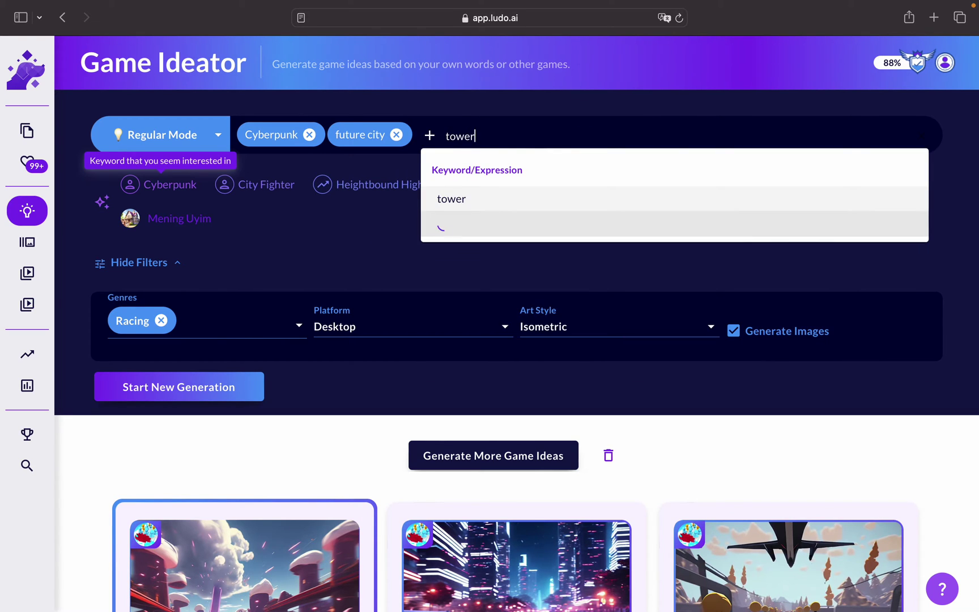
type(" defe")
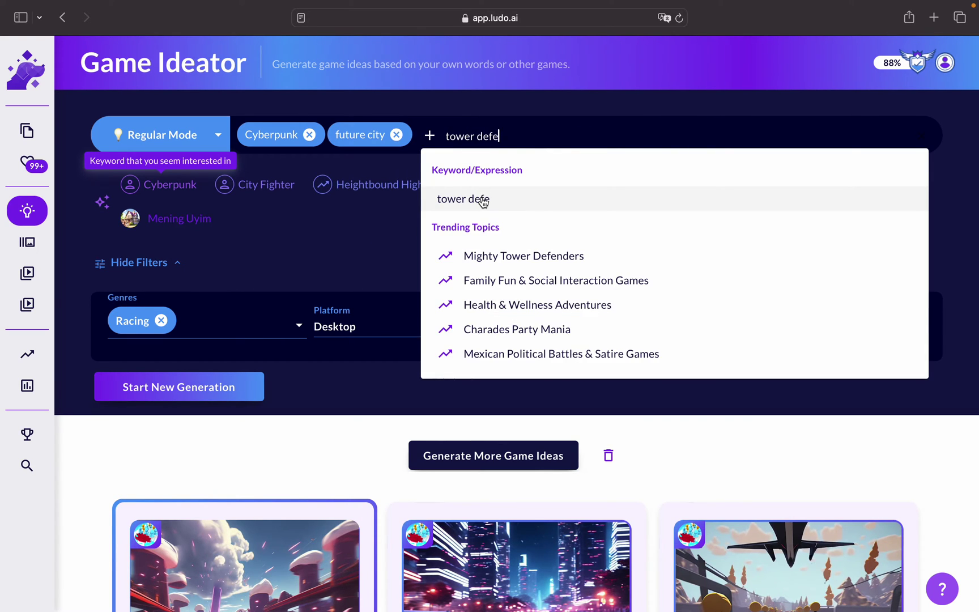
type("nce")
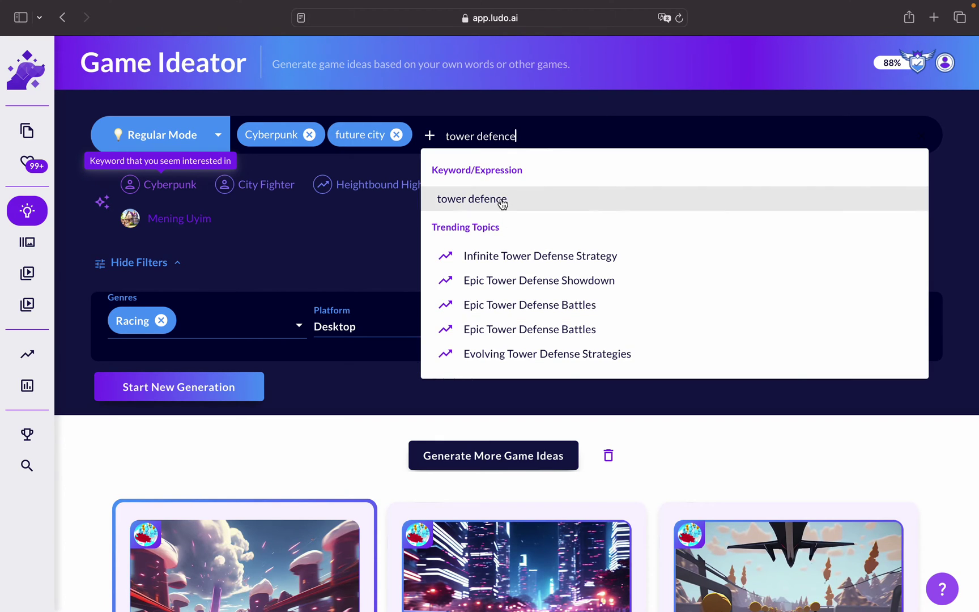
left_click(503, 203)
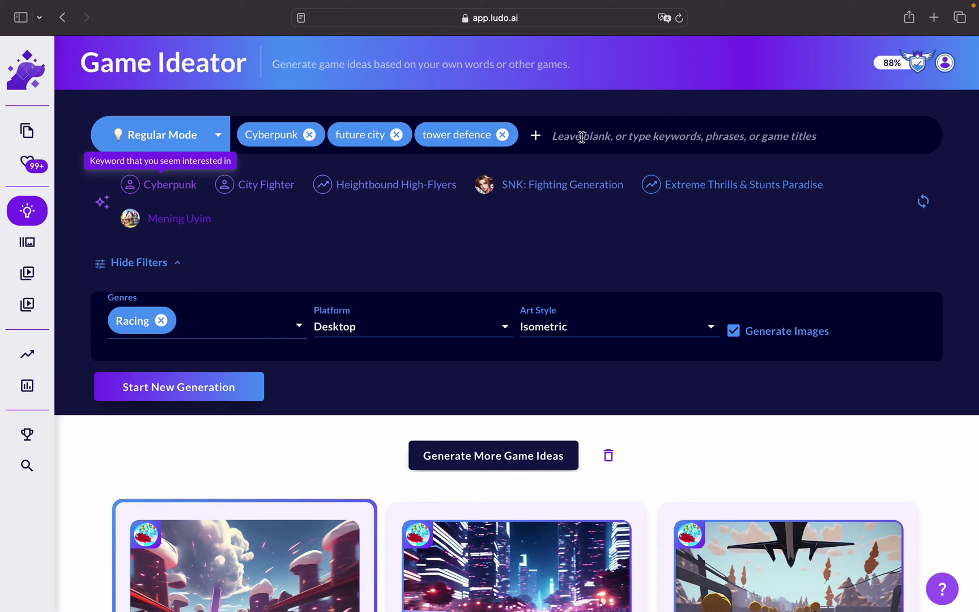
left_click(273, 193)
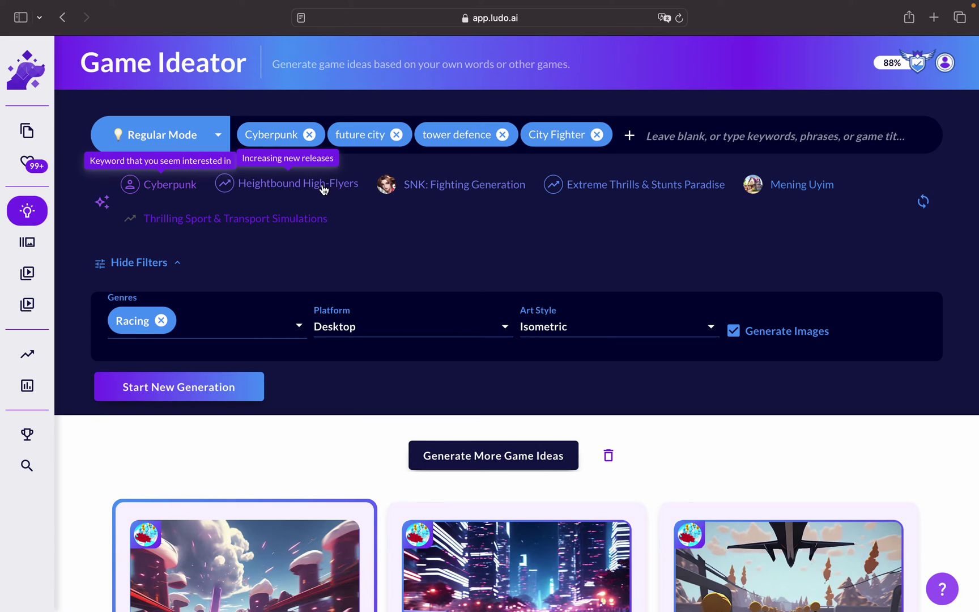
left_click(660, 187)
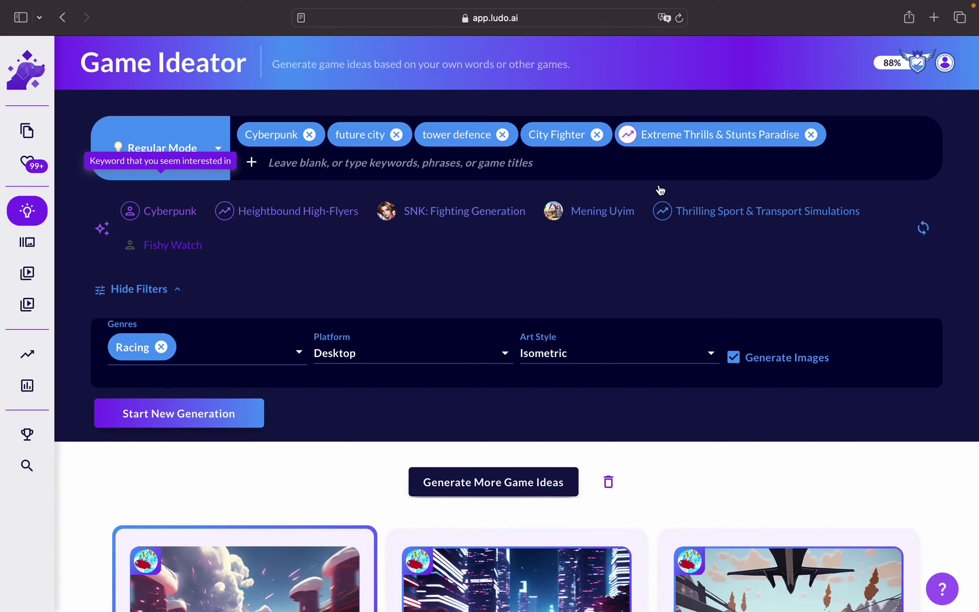
left_click(197, 414)
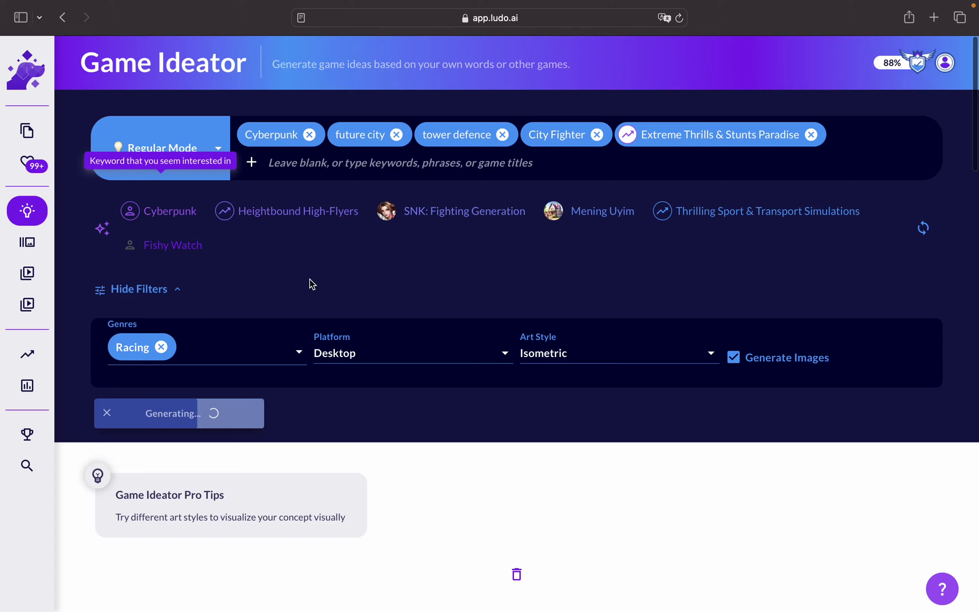
- Compare the generated idea cards, then open CyberRampage: Urban Havoc down to its generation parameters
scroll(311, 284, "down", 3)
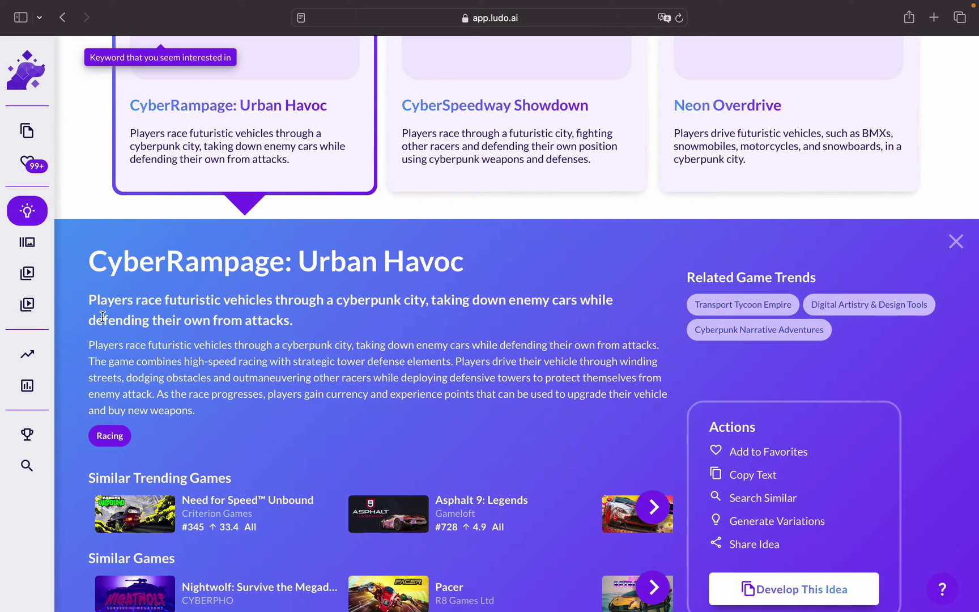
scroll(479, 371, "down", 5)
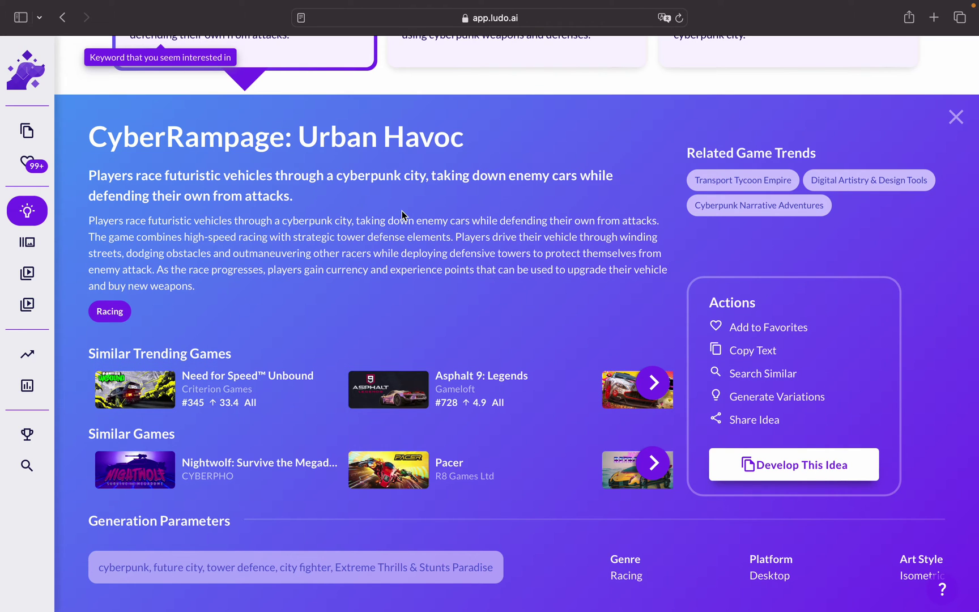
scroll(209, 202, "up", 8)
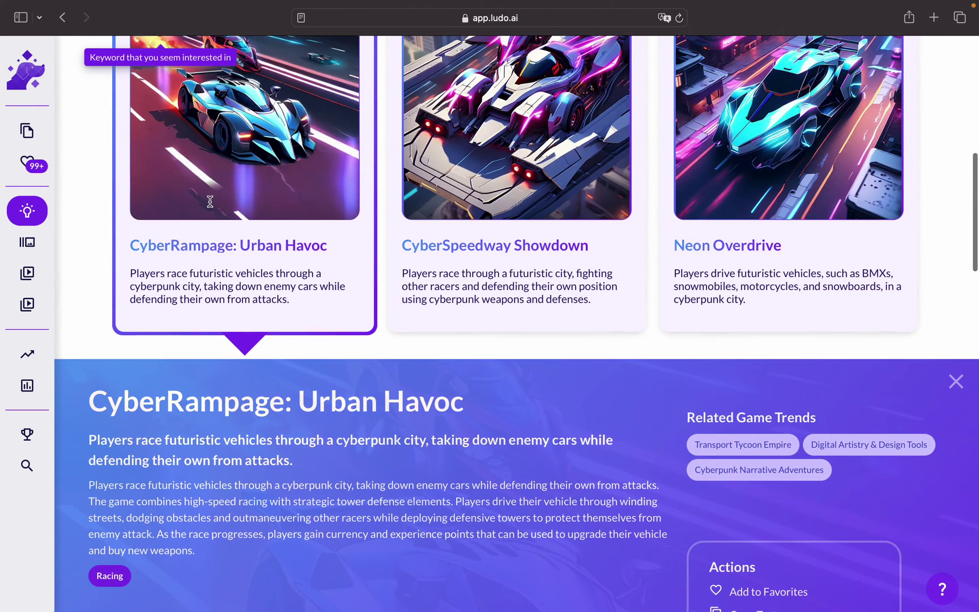
left_click(545, 215)
left_click(687, 210)
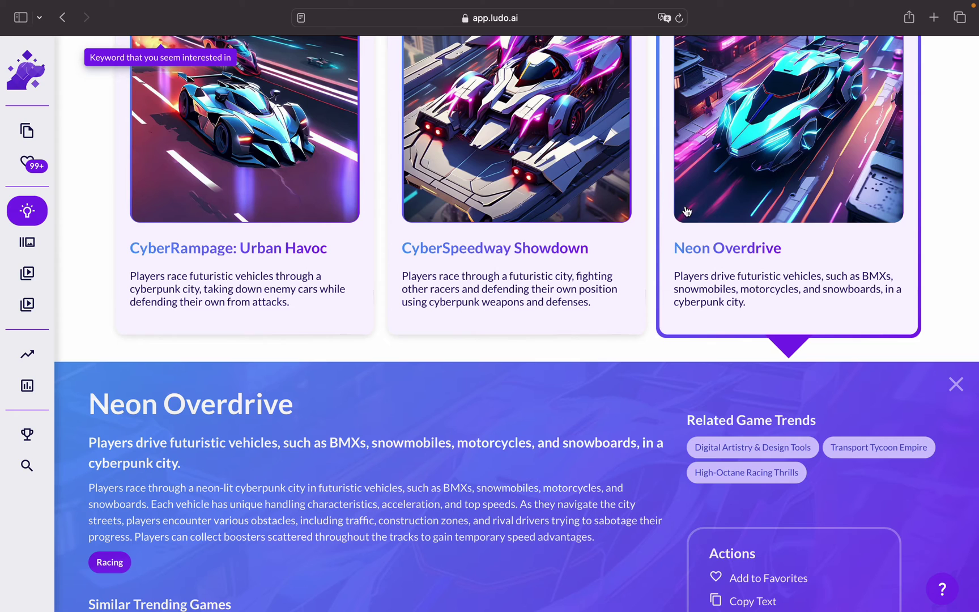
left_click(513, 211)
left_click(305, 208)
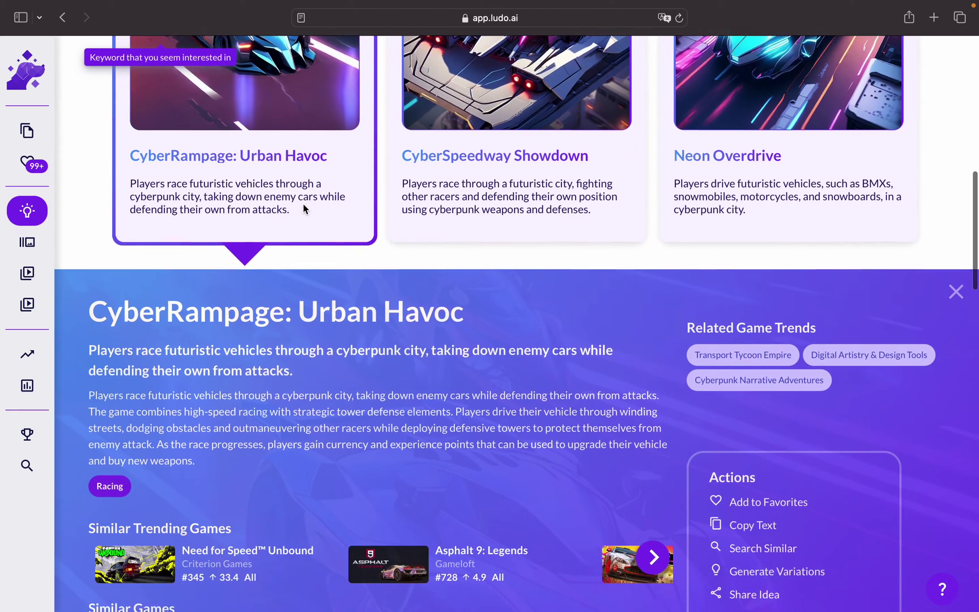
scroll(550, 455, "down", 3)
scroll(550, 454, "down", 3)
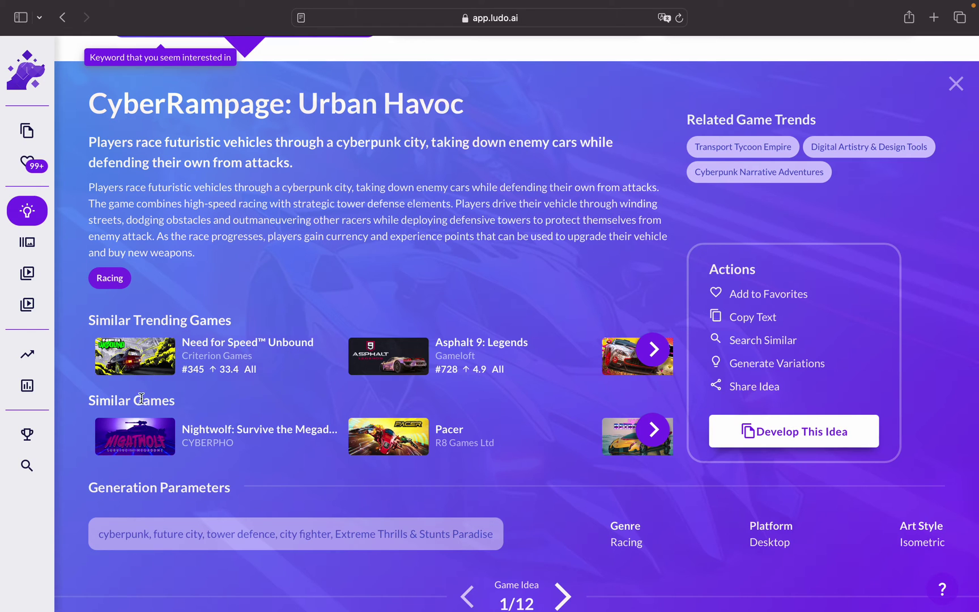
- Open Need for Speed™ Payback from the similar-games carousel and look through its screenshots
left_click(650, 439)
left_click(657, 357)
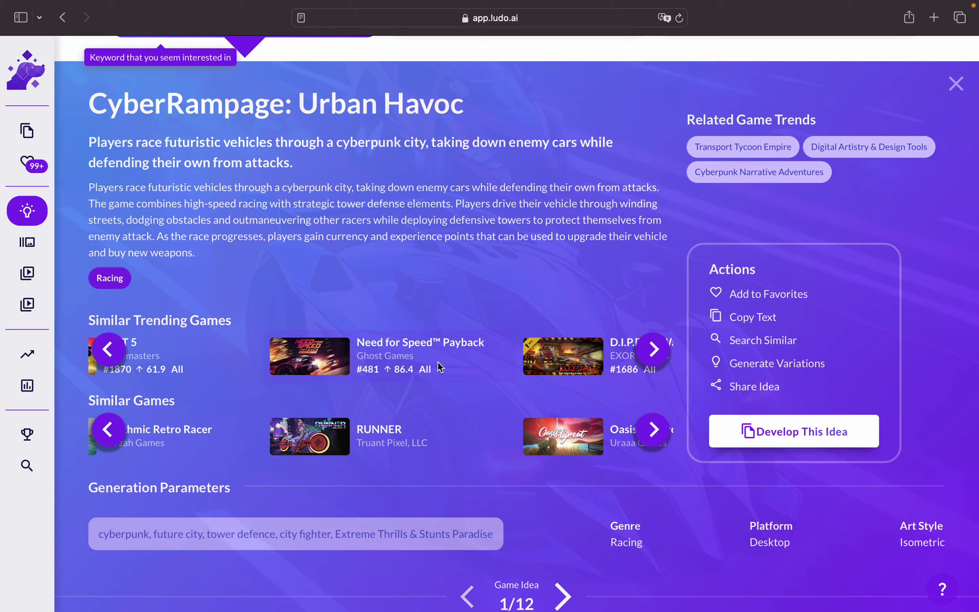
left_click(315, 361)
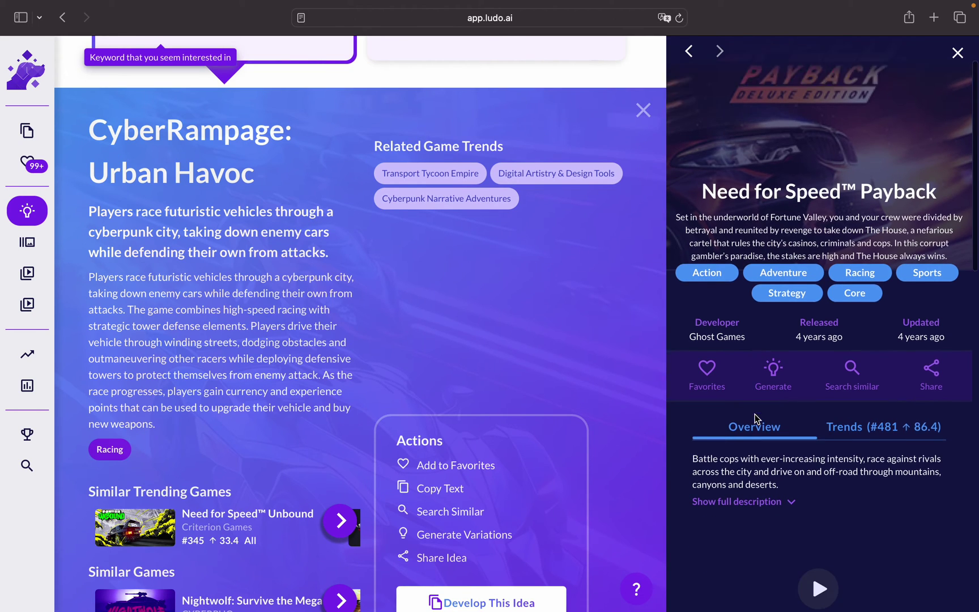
scroll(755, 420, "down", 10)
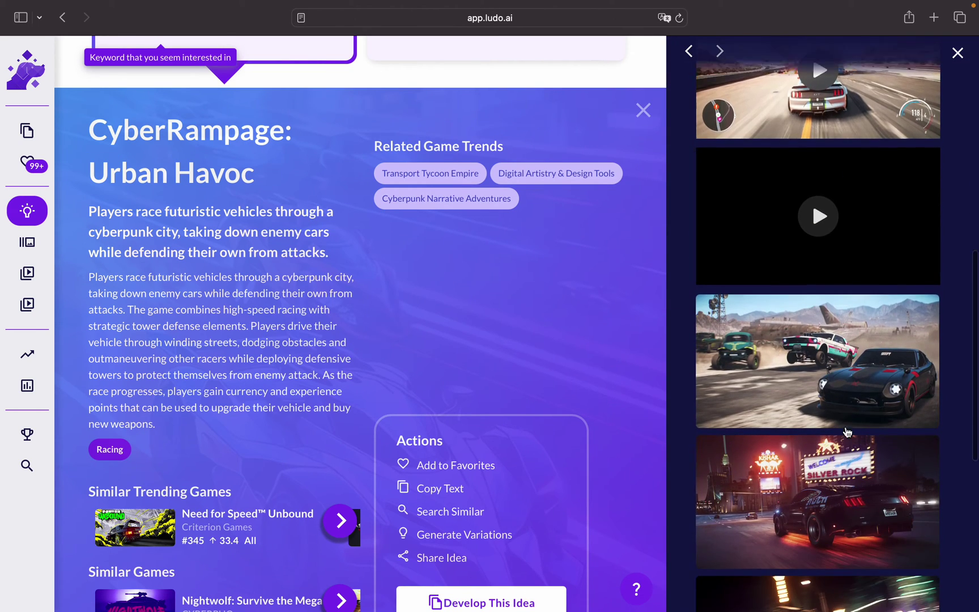
scroll(847, 432, "down", 10)
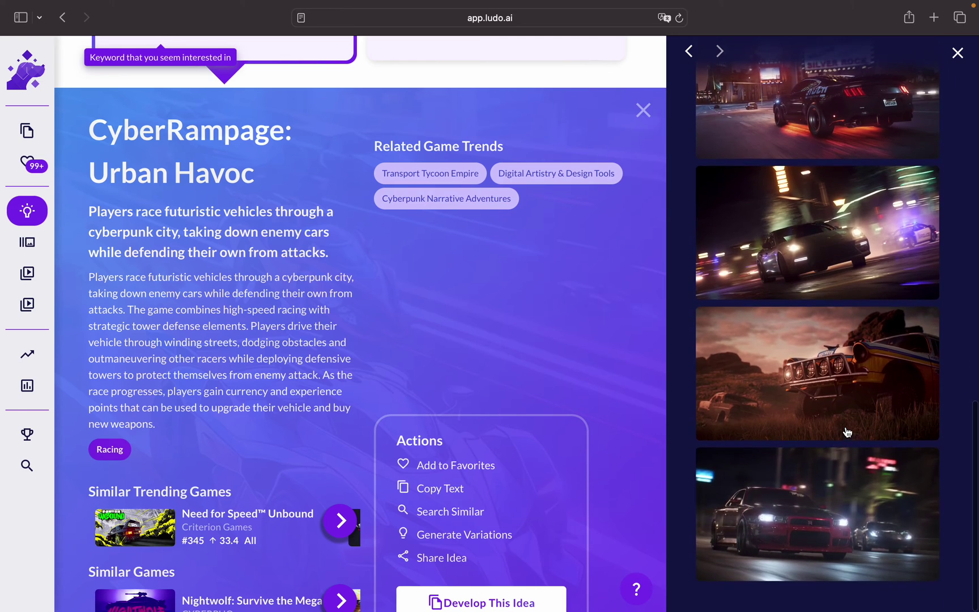
scroll(847, 432, "up", 15)
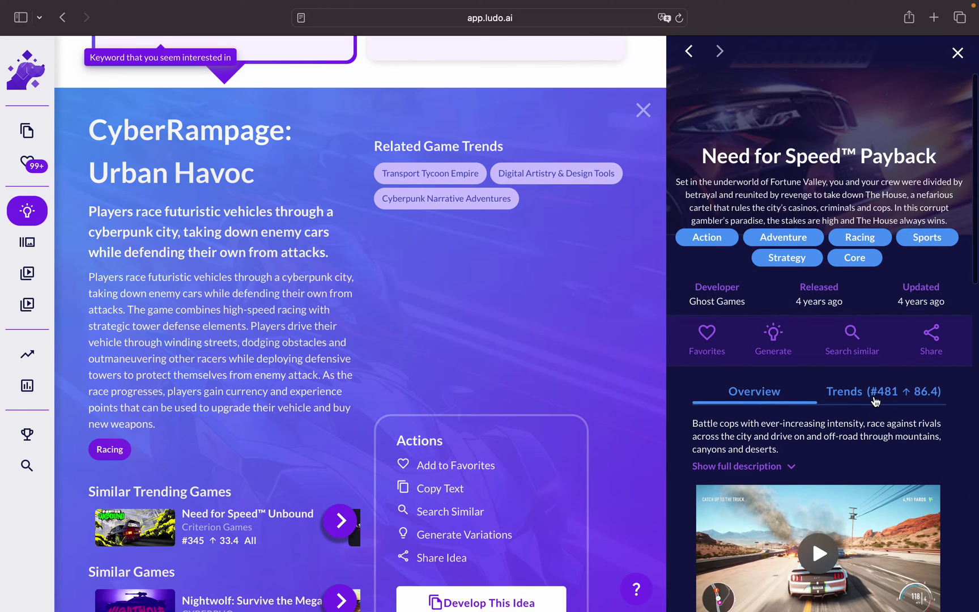
- Review Payback's trend rankings with the genre filter left at All: peak 94, current 481
left_click(876, 392)
scroll(781, 96, "down", 5)
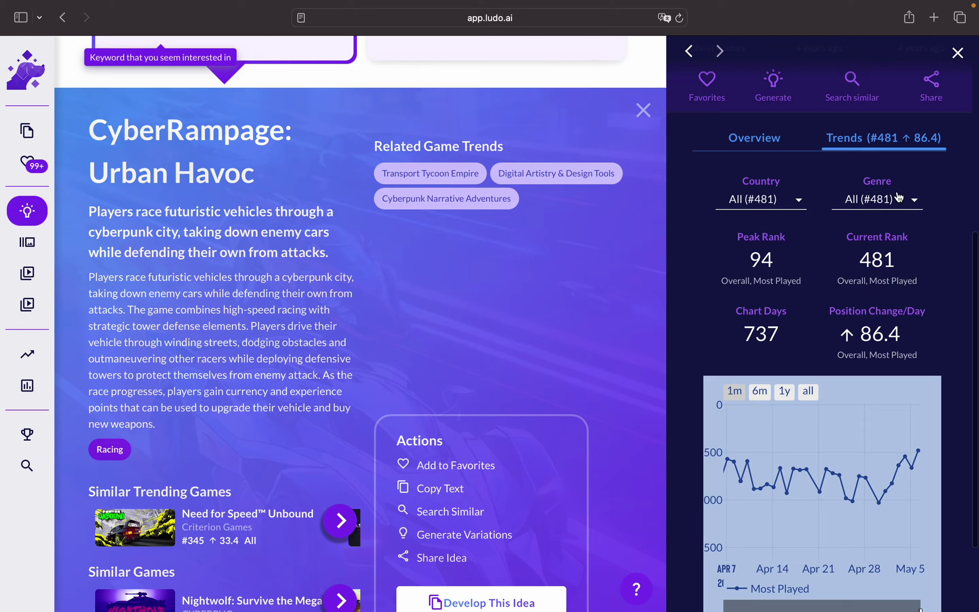
left_click(785, 199)
left_click(873, 199)
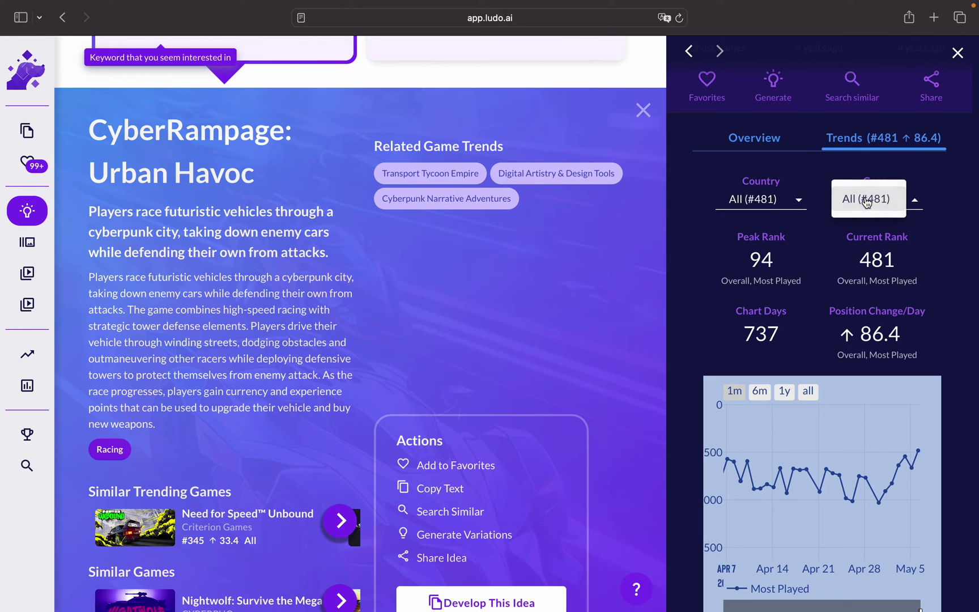
left_click(822, 165)
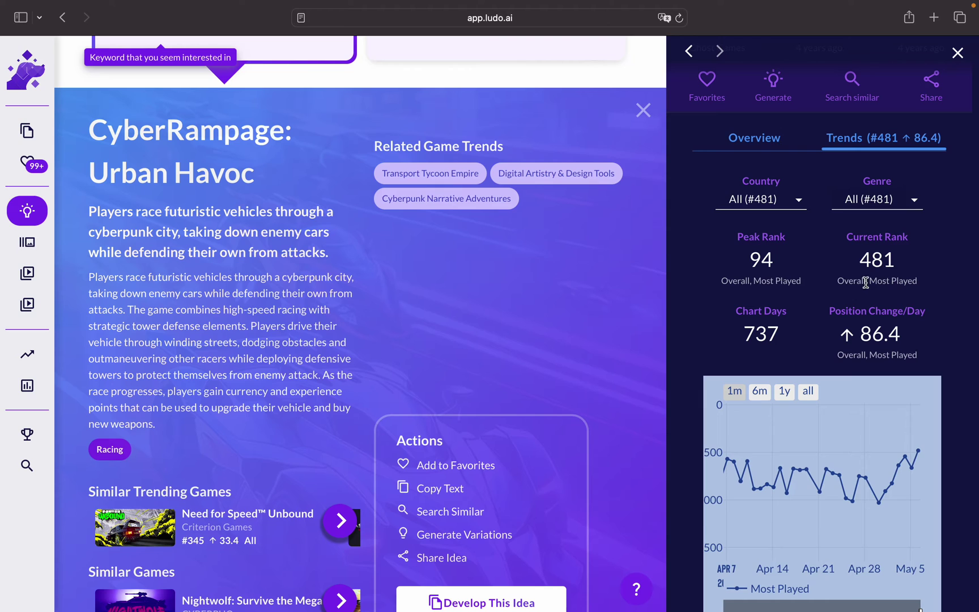
scroll(849, 375, "down", 3)
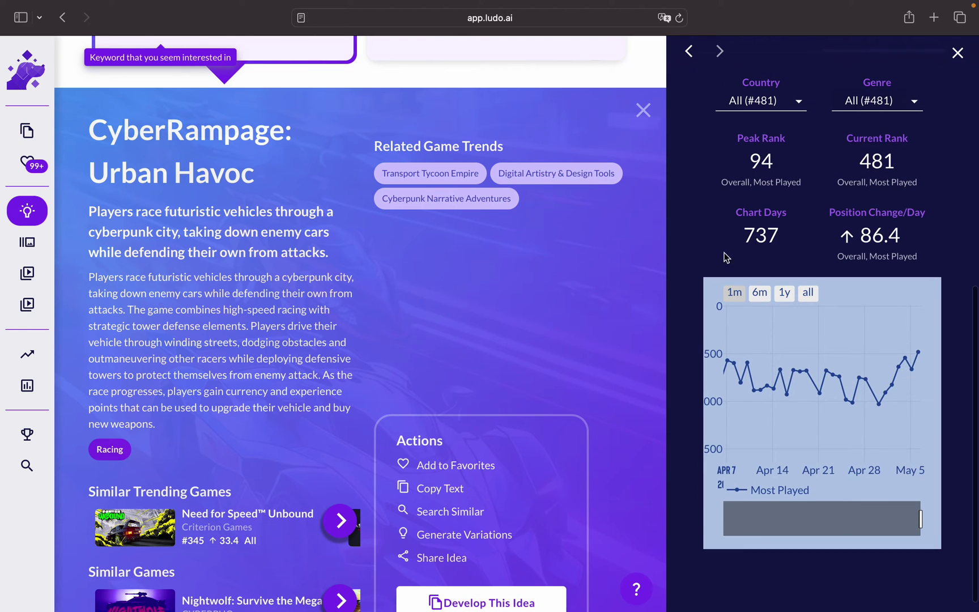
scroll(731, 245, "up", 5)
scroll(730, 245, "up", 5)
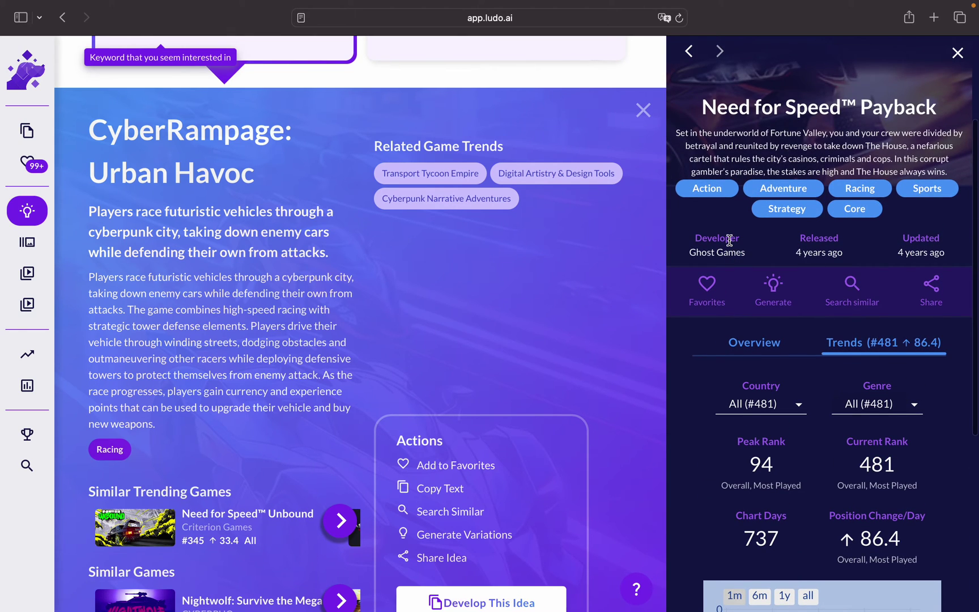
- Close the Payback panel and open CyberSpeedway Showdown's details (idea 2 of 12) down to its similar games
left_click(958, 53)
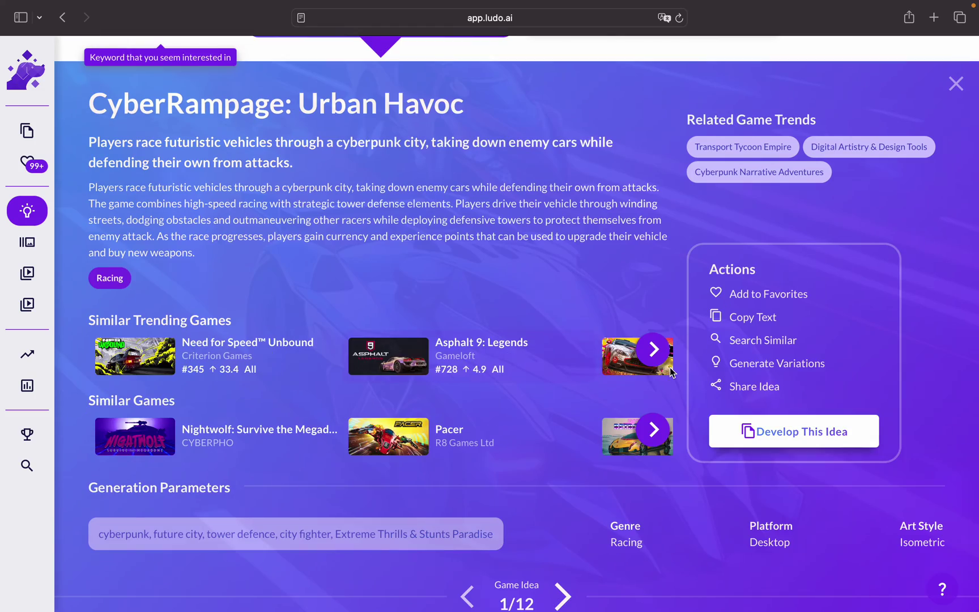
scroll(529, 418, "up", 10)
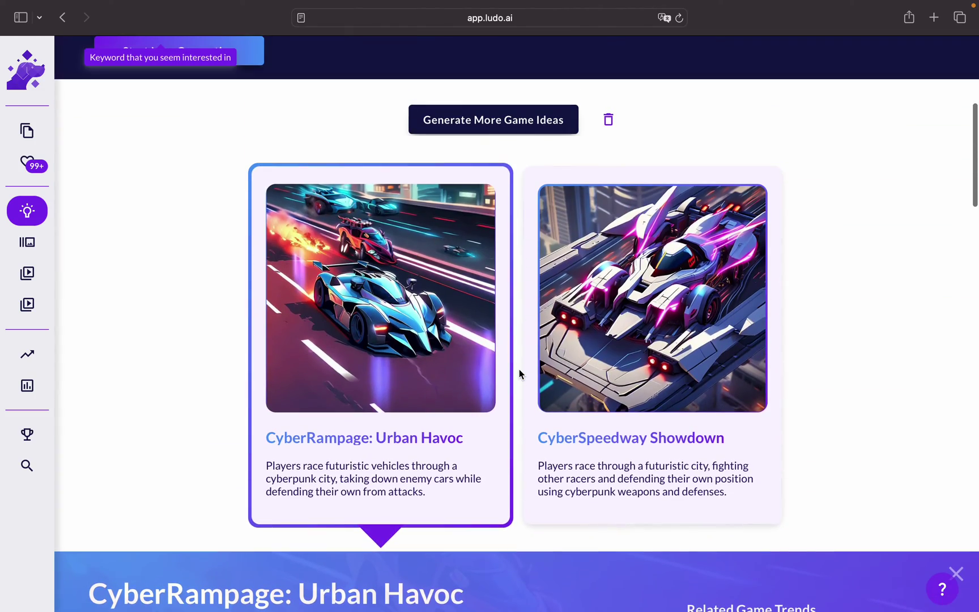
scroll(520, 374, "down", 15)
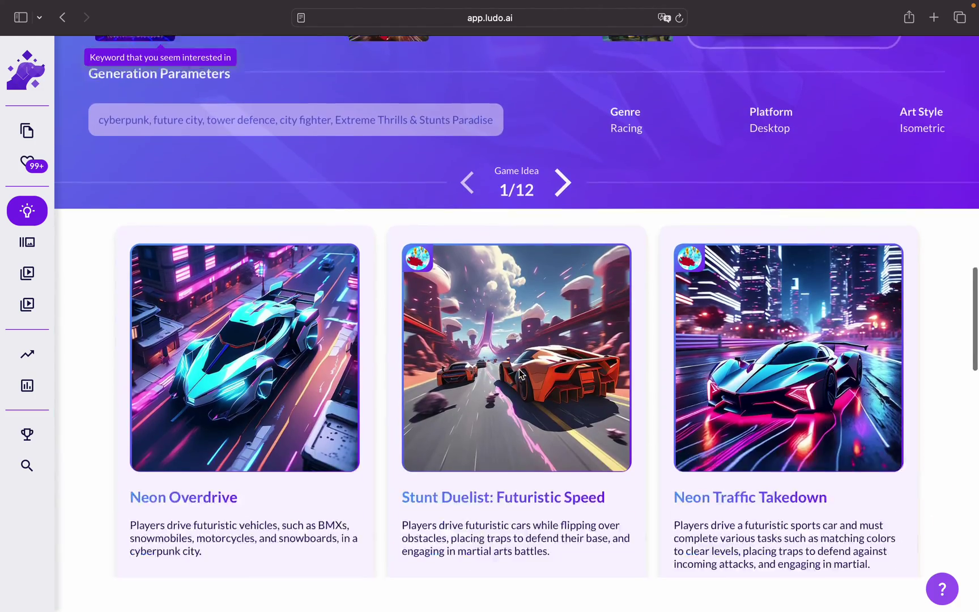
scroll(519, 374, "up", 15)
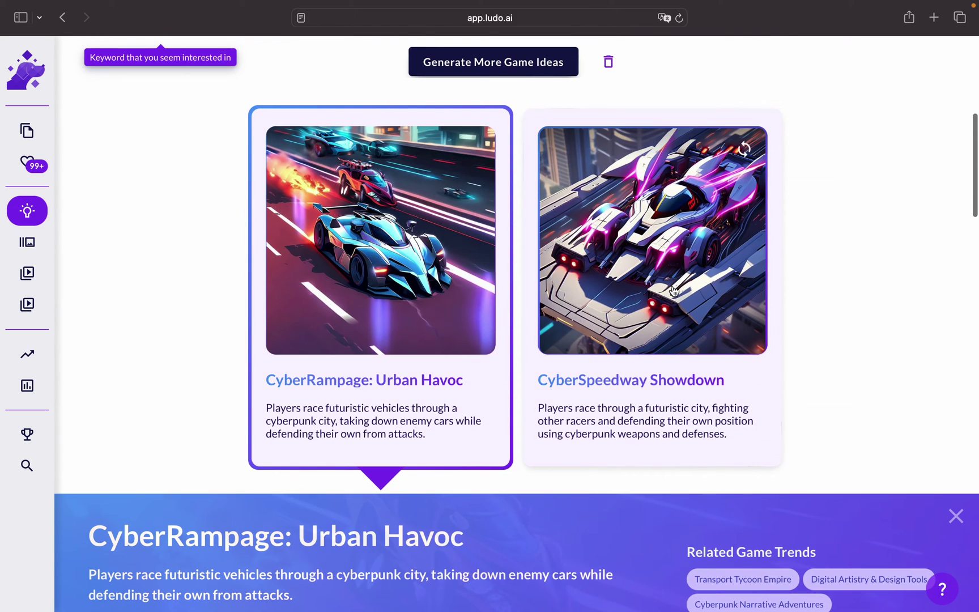
left_click(619, 323)
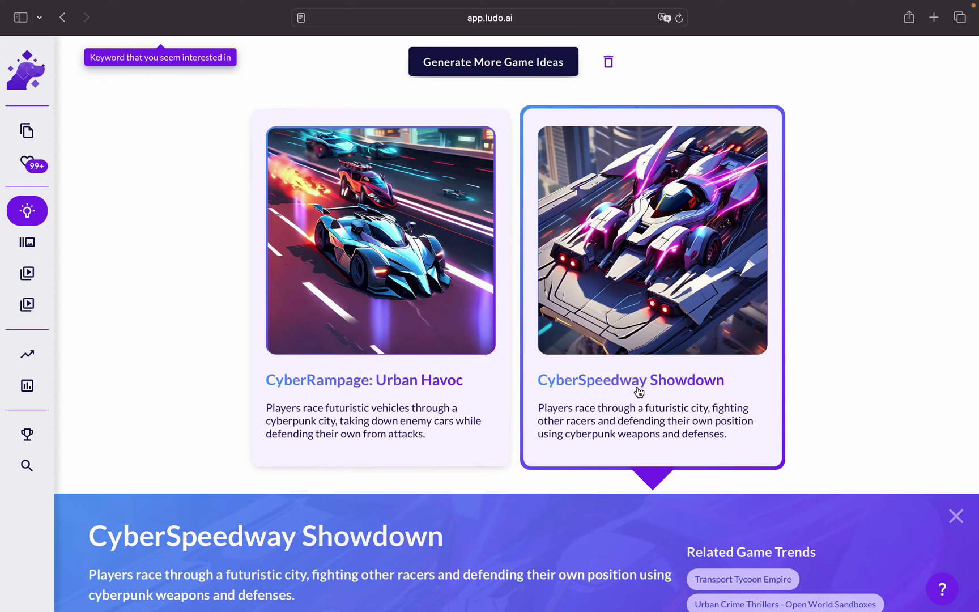
scroll(638, 391, "down", 2)
scroll(638, 392, "down", 6)
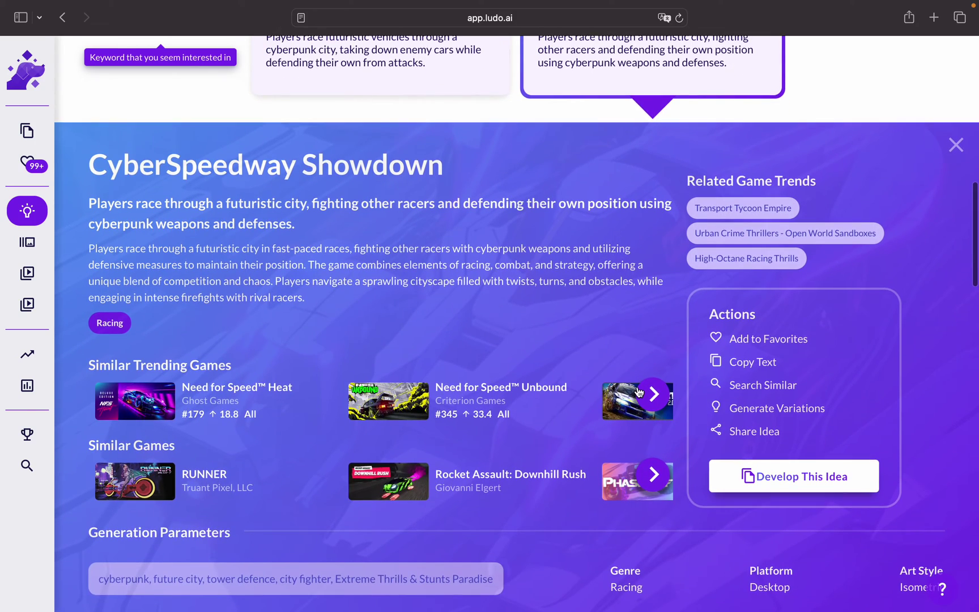
scroll(508, 412, "down", 3)
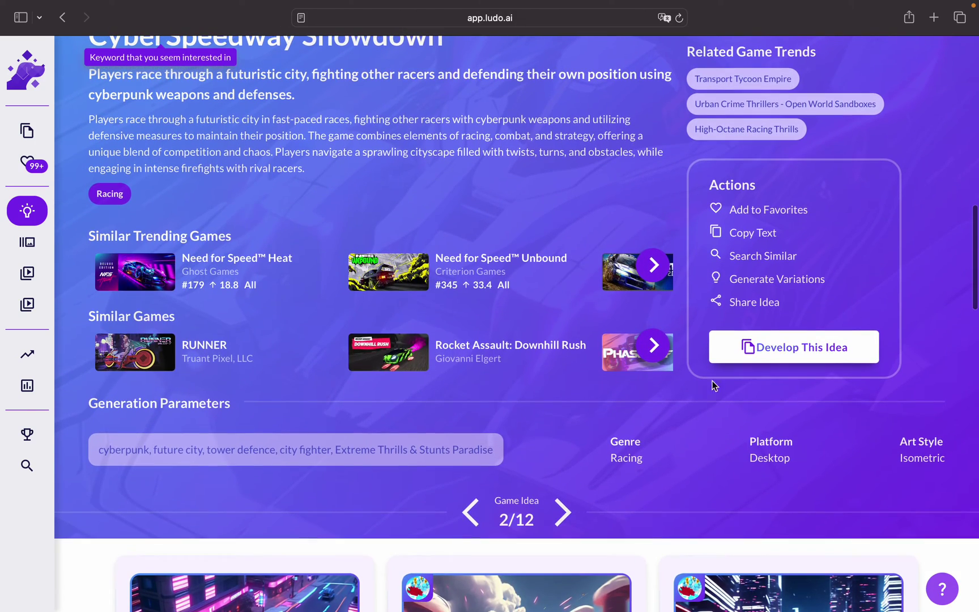
- Choose Develop This Idea for CyberSpeedway Showdown and browse the concept templates
left_click(764, 348)
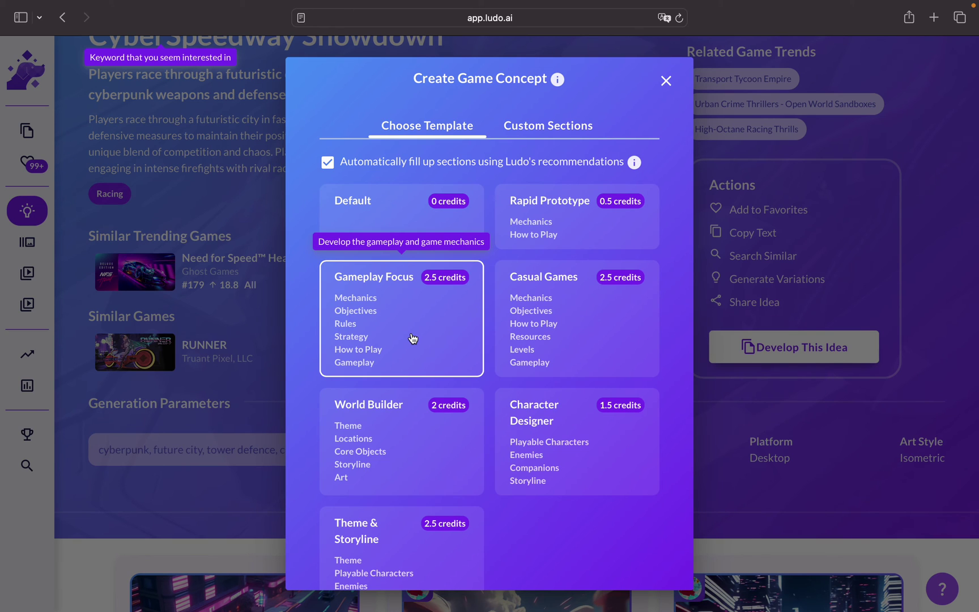
scroll(437, 411, "down", 3)
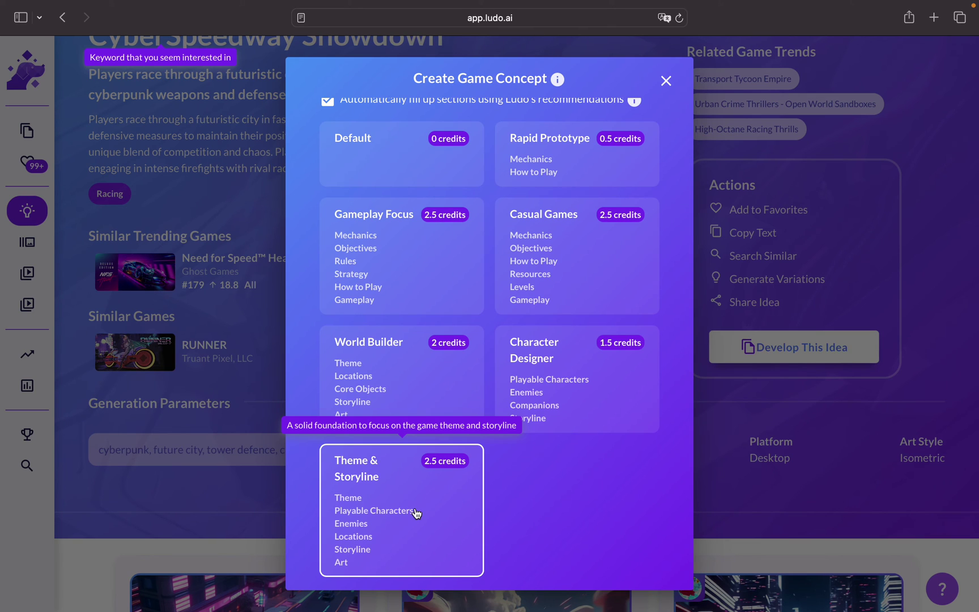
scroll(416, 513, "up", 2)
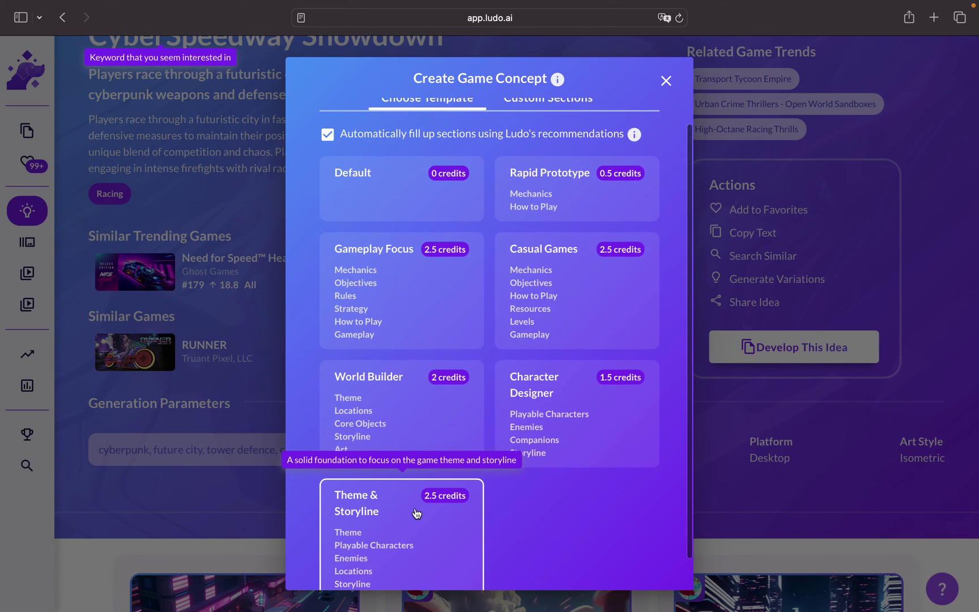
- Generate the concept with the Gameplay Focus template and scroll through its sections to the Image Gallery
left_click(391, 306)
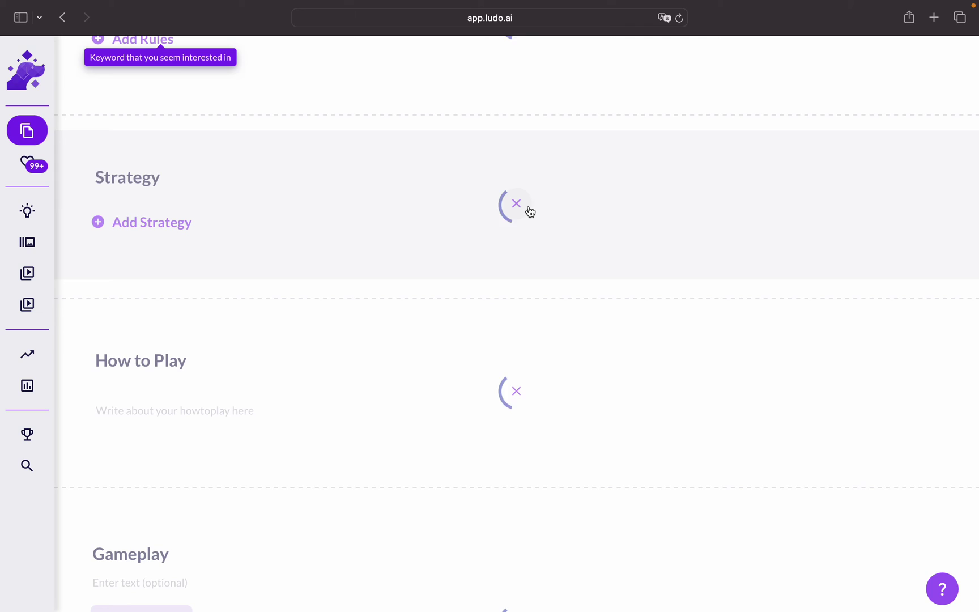
scroll(530, 211, "up", 12)
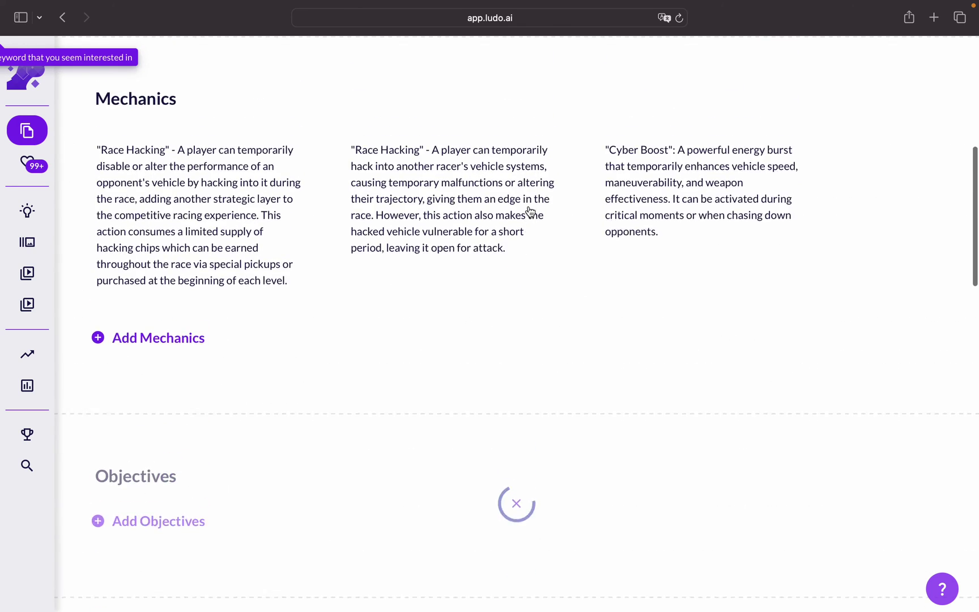
scroll(530, 212, "up", 8)
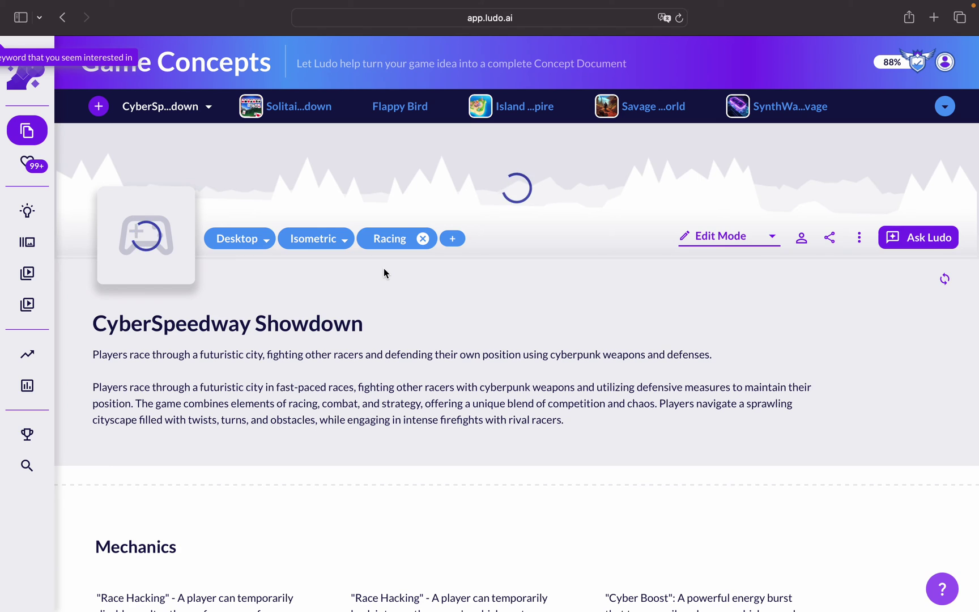
scroll(396, 415, "down", 5)
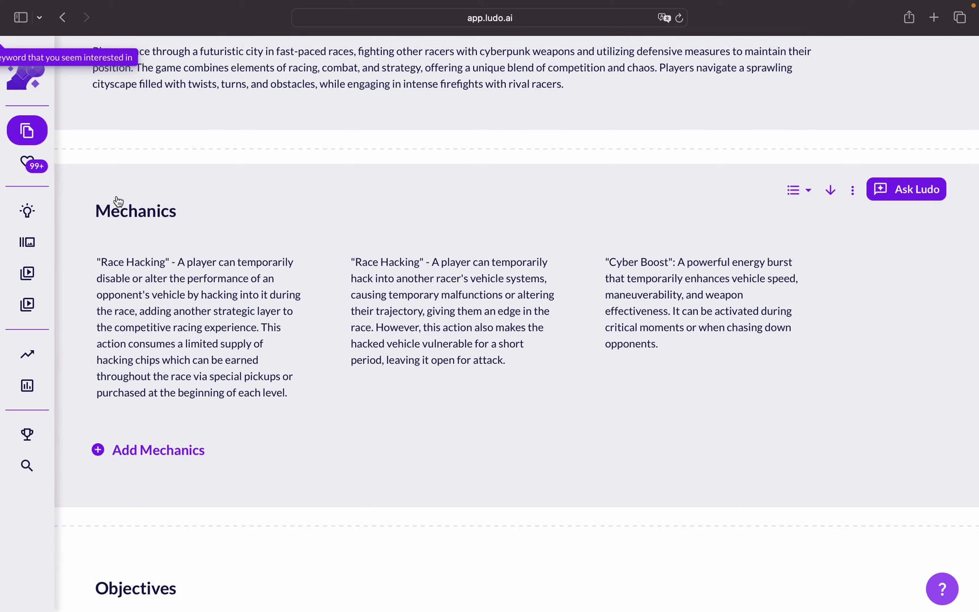
scroll(200, 218, "down", 10)
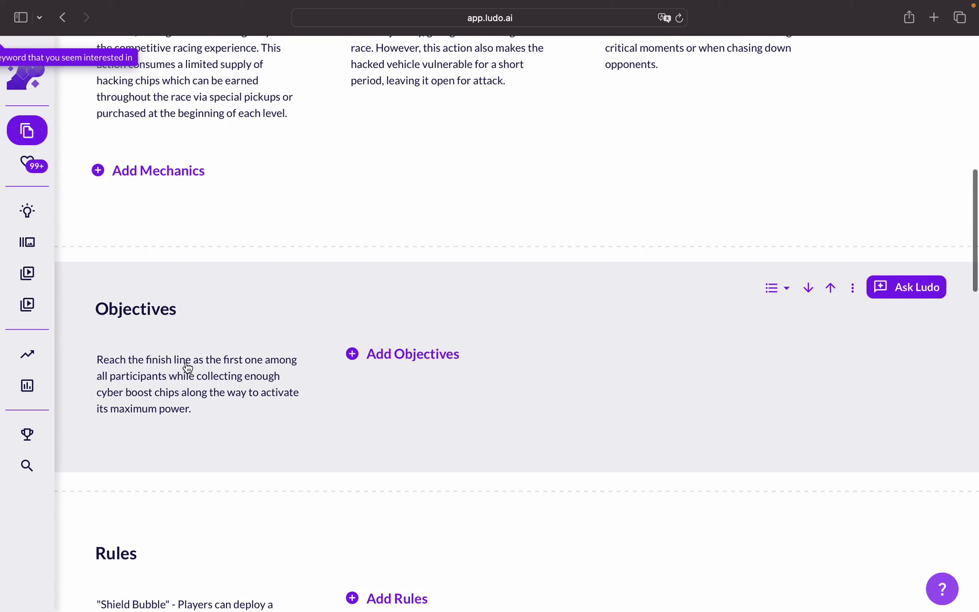
scroll(171, 305, "down", 10)
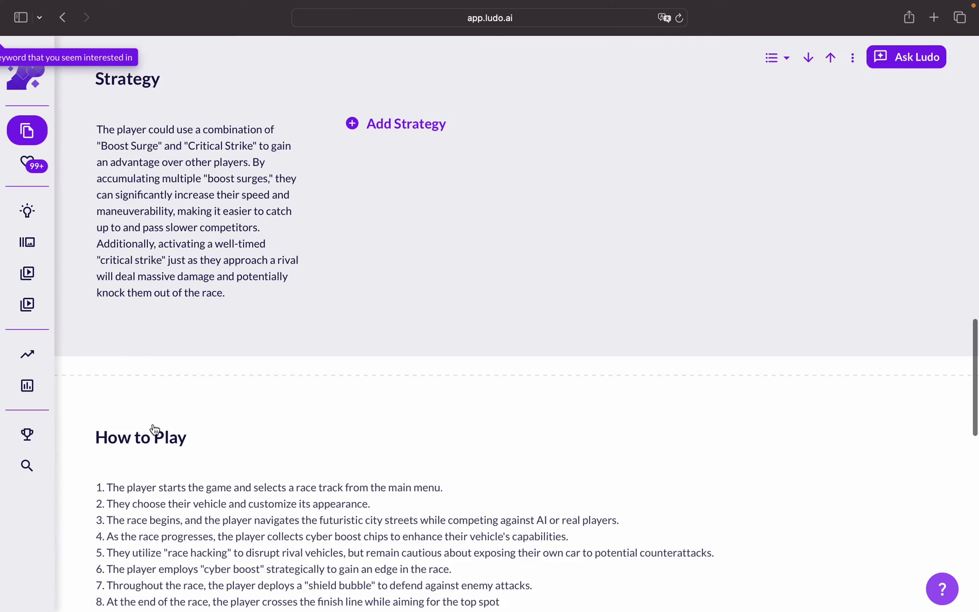
scroll(169, 433, "down", 8)
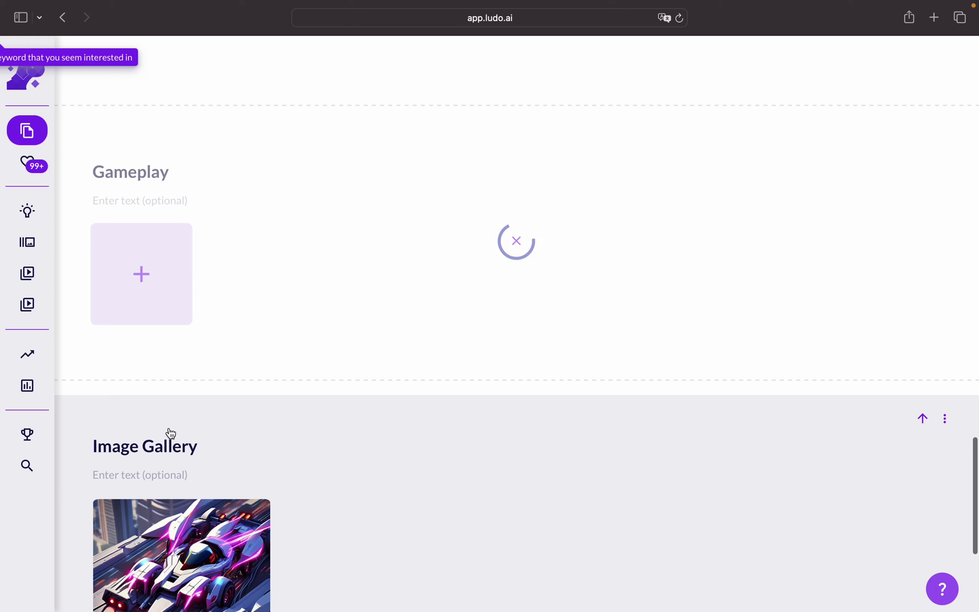
scroll(159, 332, "down", 1)
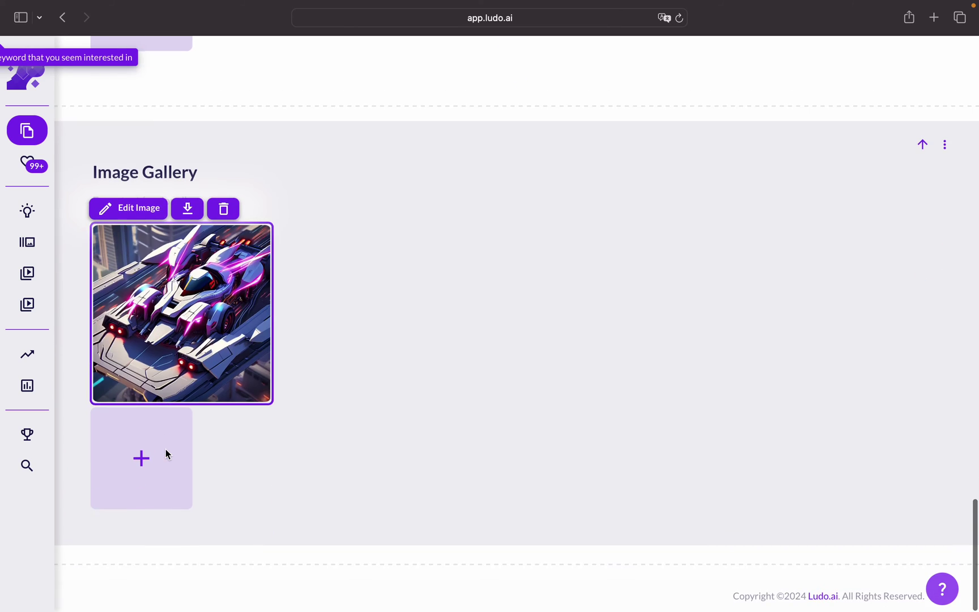
- Add a new Image Gallery entry using Suggest Art to get three race-car artworks
left_click(158, 440)
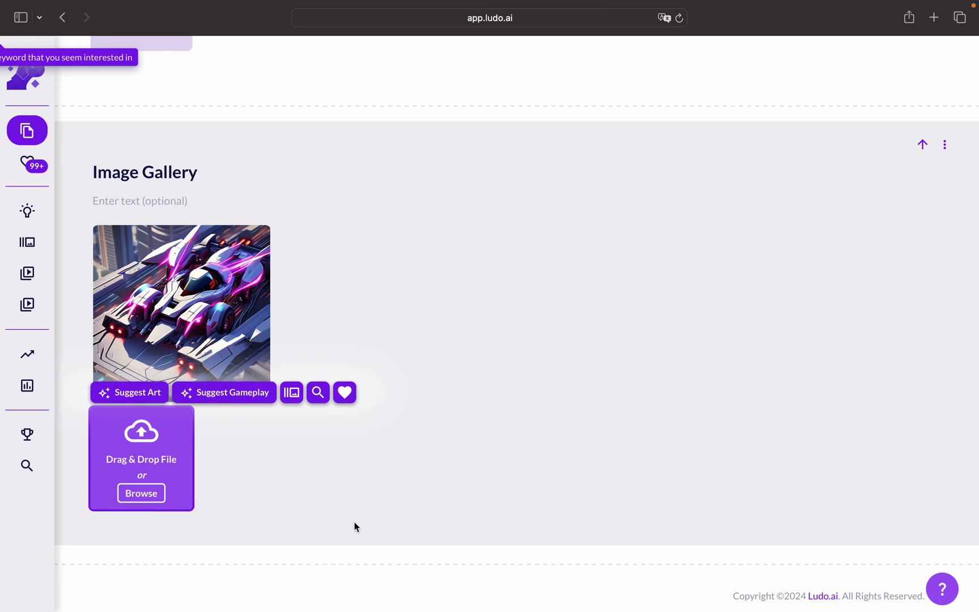
scroll(354, 522, "up", 2)
left_click(160, 504)
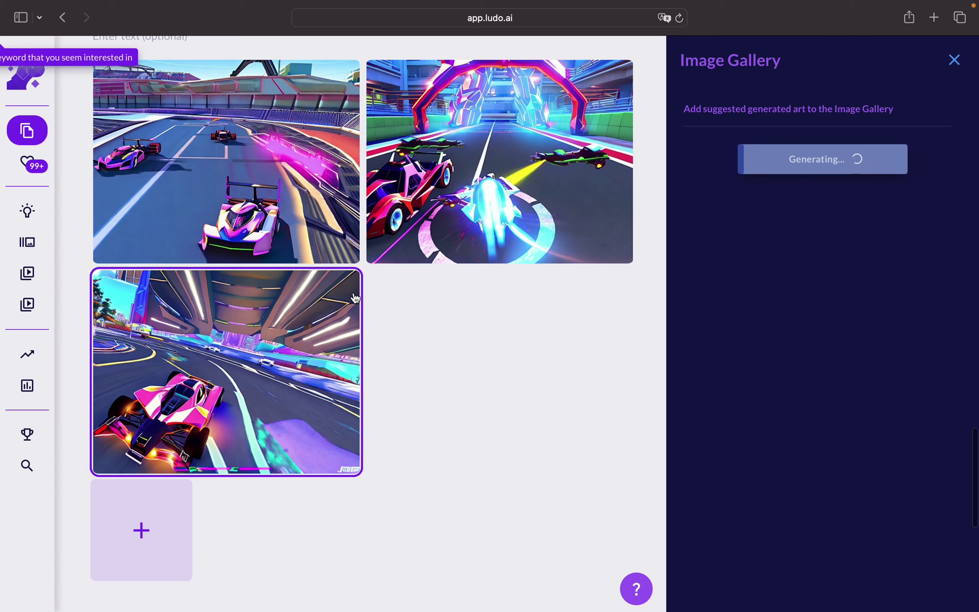
scroll(539, 278, "up", 6)
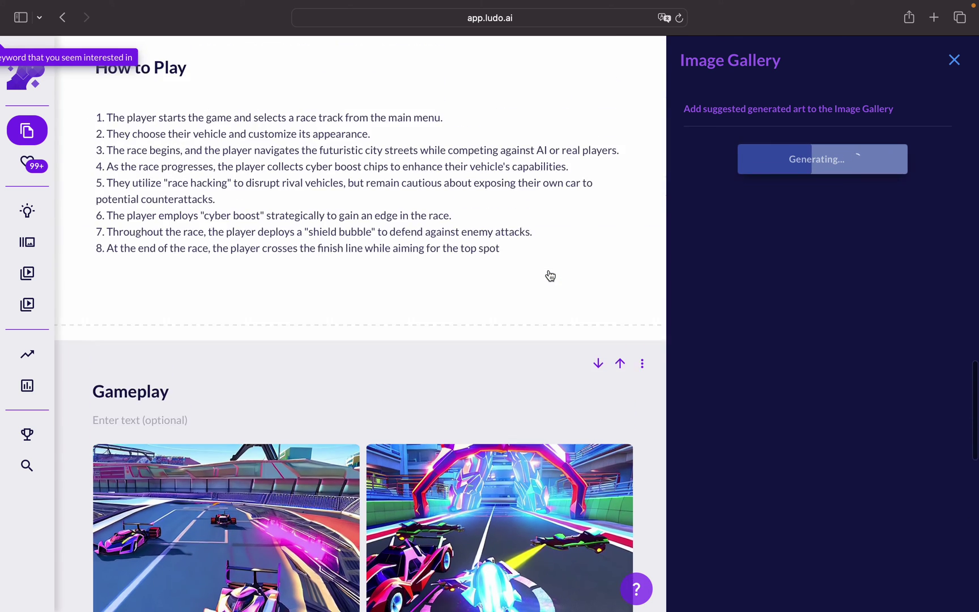
scroll(547, 278, "down", 3)
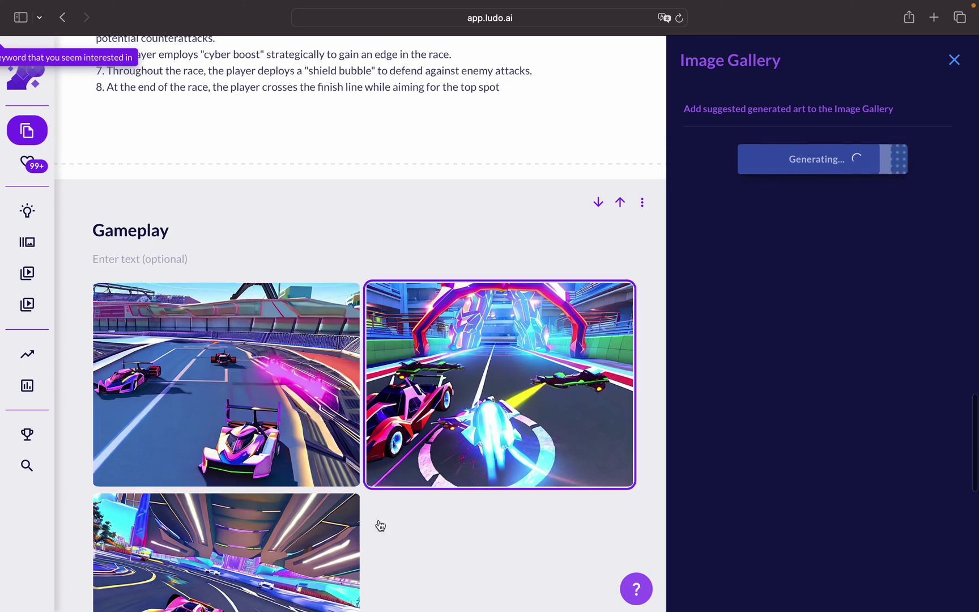
scroll(433, 487, "down", 10)
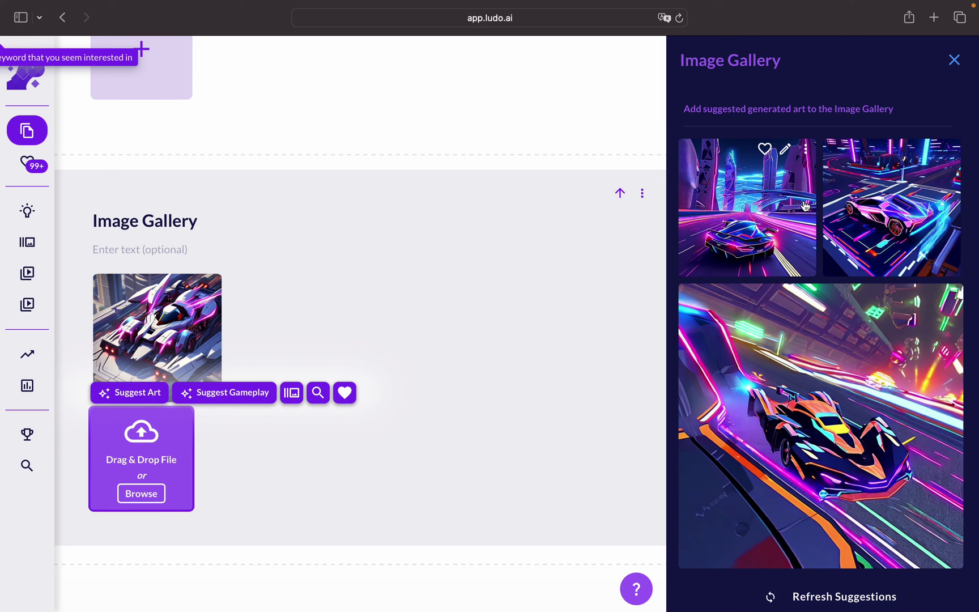
scroll(805, 206, "down", 1)
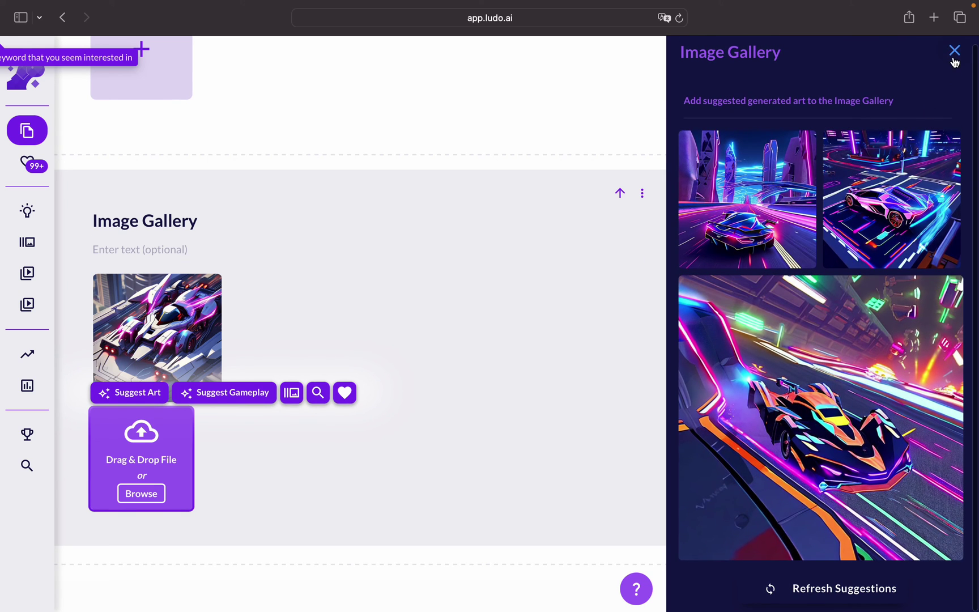
- Close the art suggestions and the Add Section panel, returning to the concept's tagged header
left_click(955, 52)
scroll(643, 284, "up", 15)
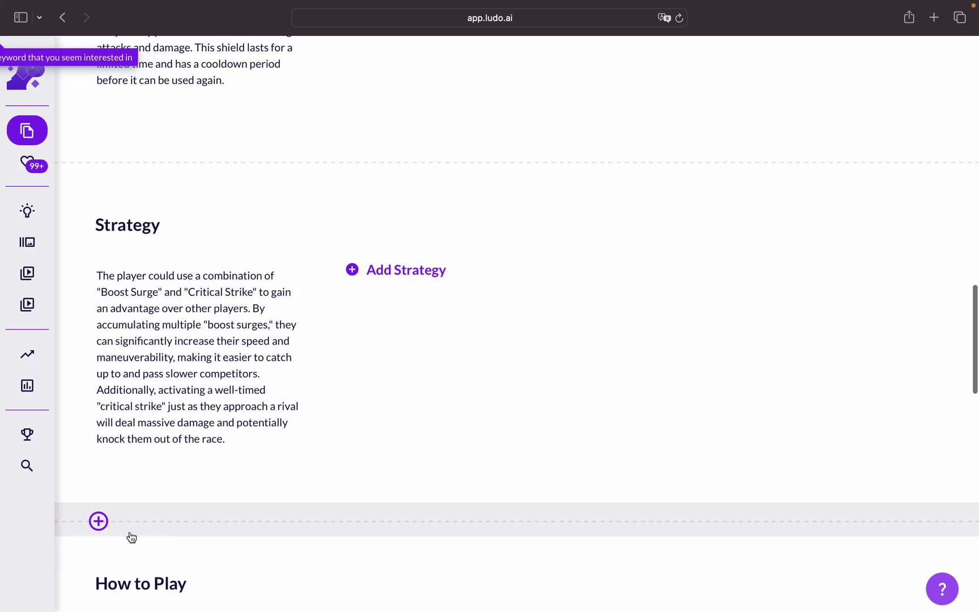
left_click(99, 520)
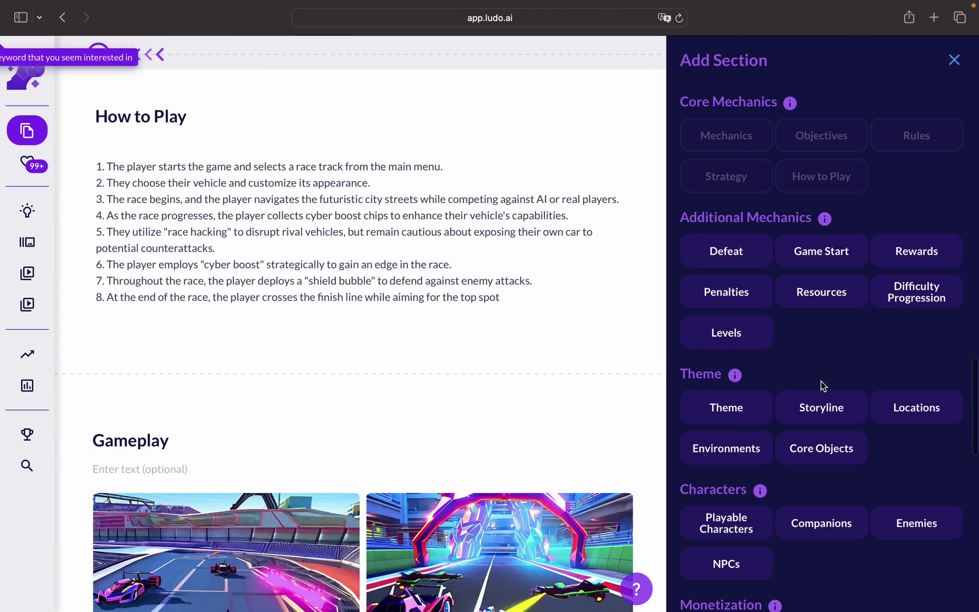
scroll(822, 389, "down", 3)
scroll(825, 389, "up", 3)
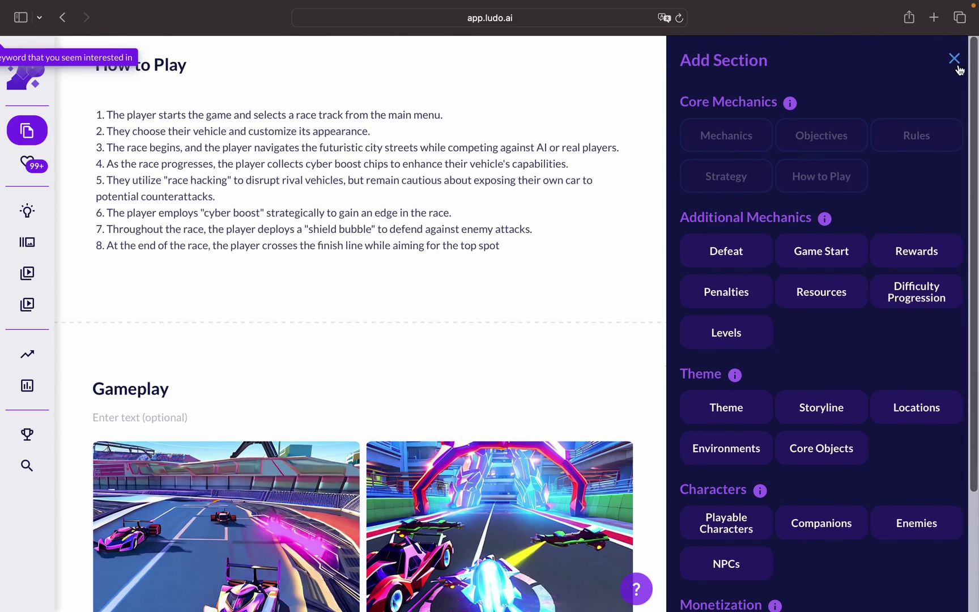
left_click(957, 65)
scroll(464, 226, "up", 20)
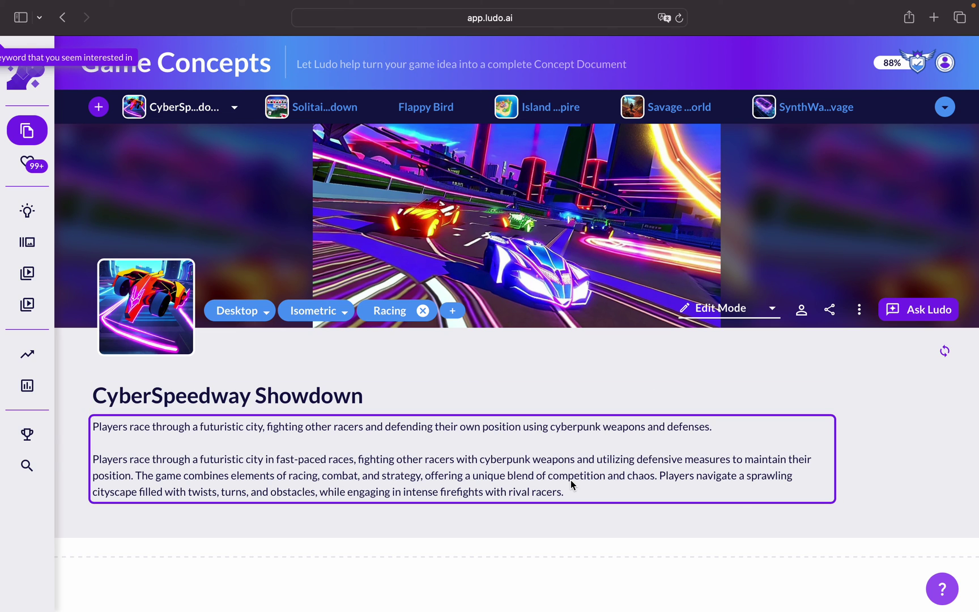
mouse_move(21, 230)
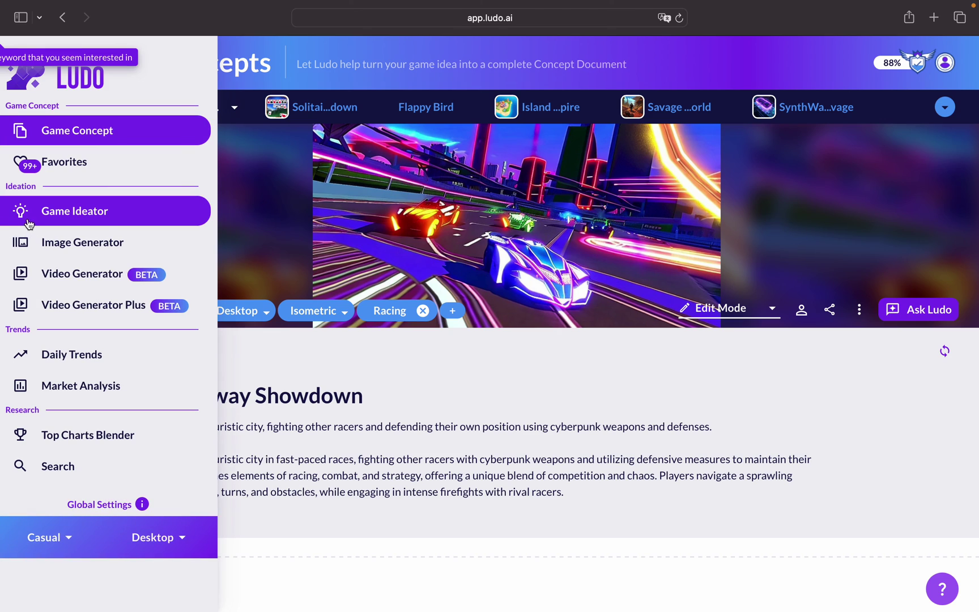